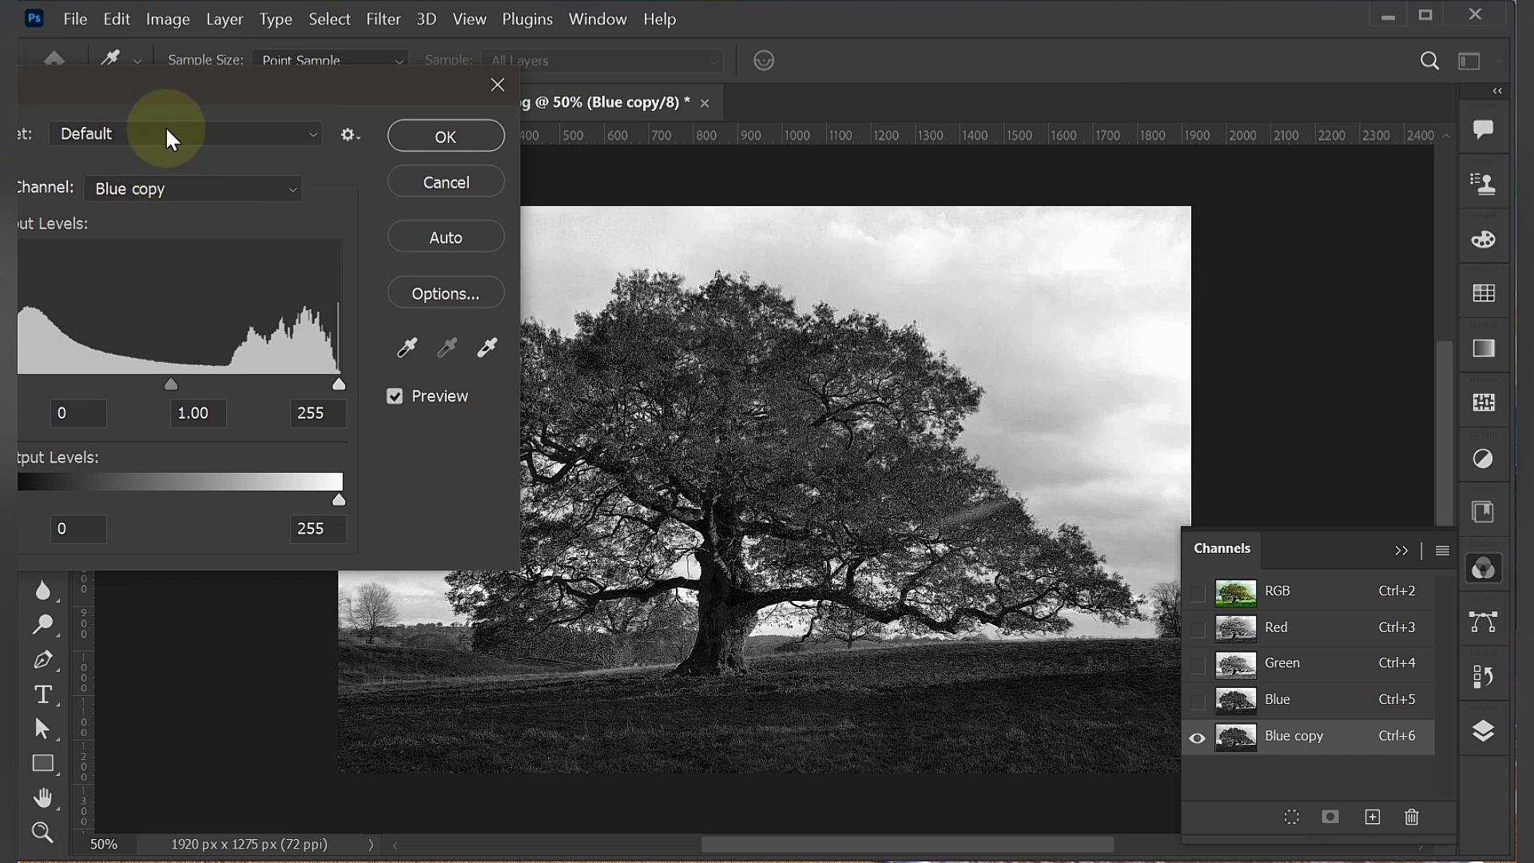
- Adjust the Blue copy channel's Levels by pulling the black and white input points together until tree and ground are black against a white sky
{"action": "left_click", "coordinate": [166, 125]}
{"action": "left_click", "coordinate": [141, 151]}
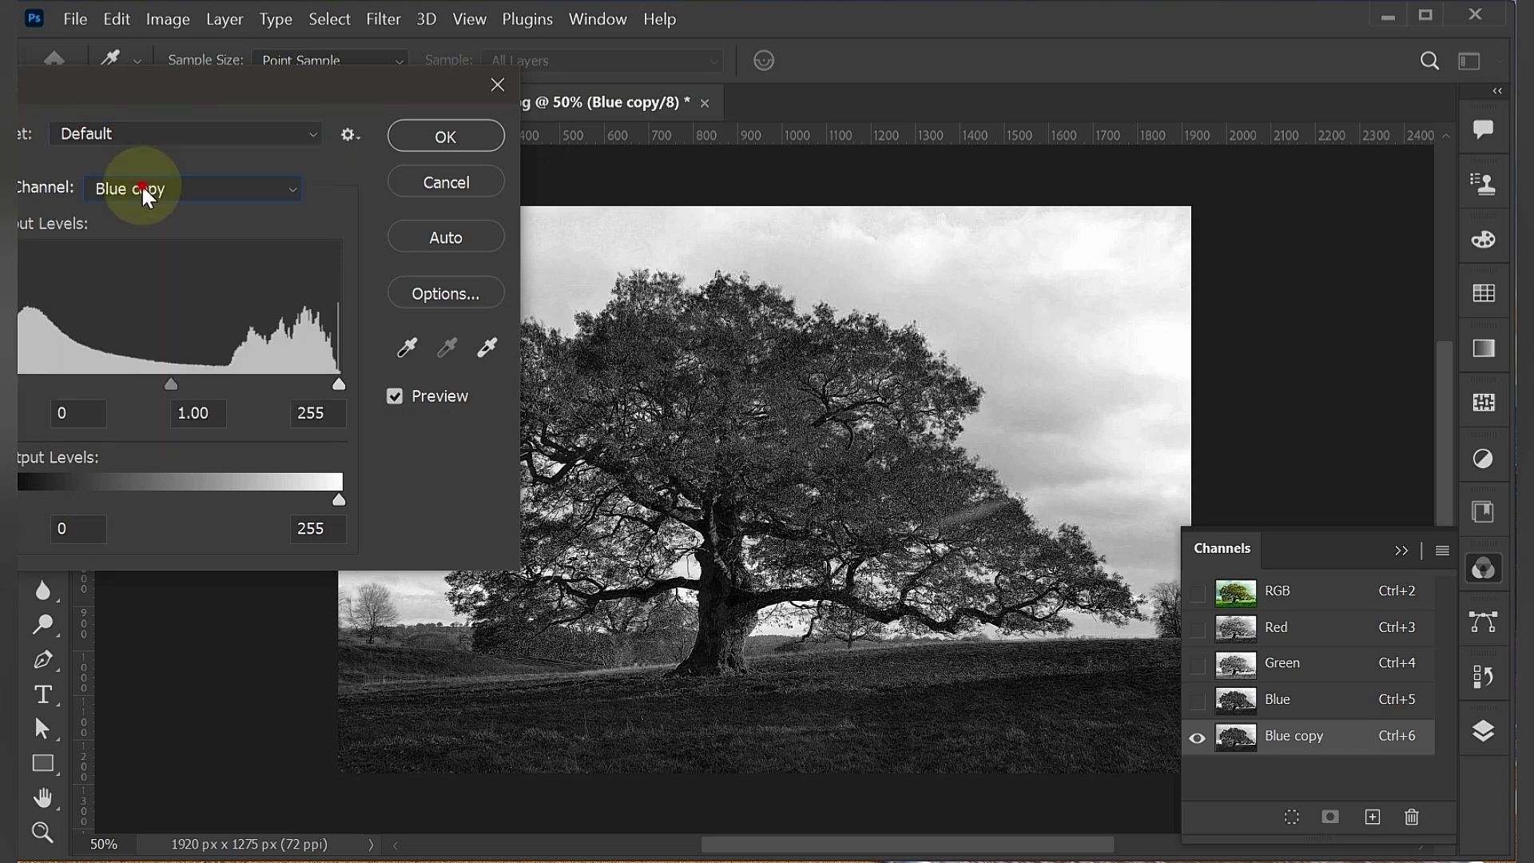
{"action": "left_click", "coordinate": [141, 189]}
{"action": "left_click", "coordinate": [141, 209]}
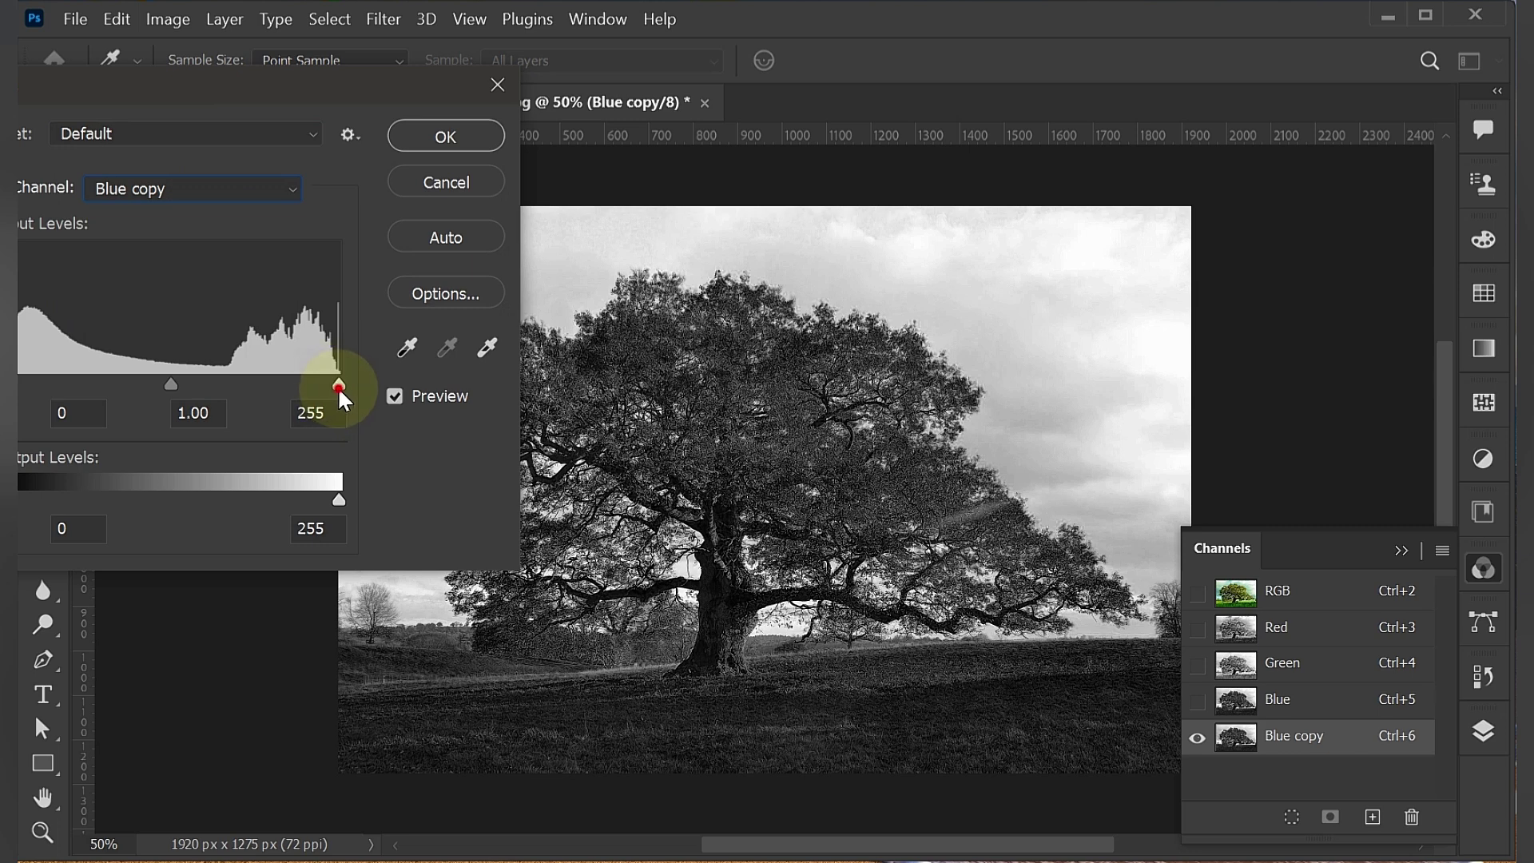
{"action": "left_click_drag", "start_coordinate": [337, 387], "coordinate": [214, 395]}
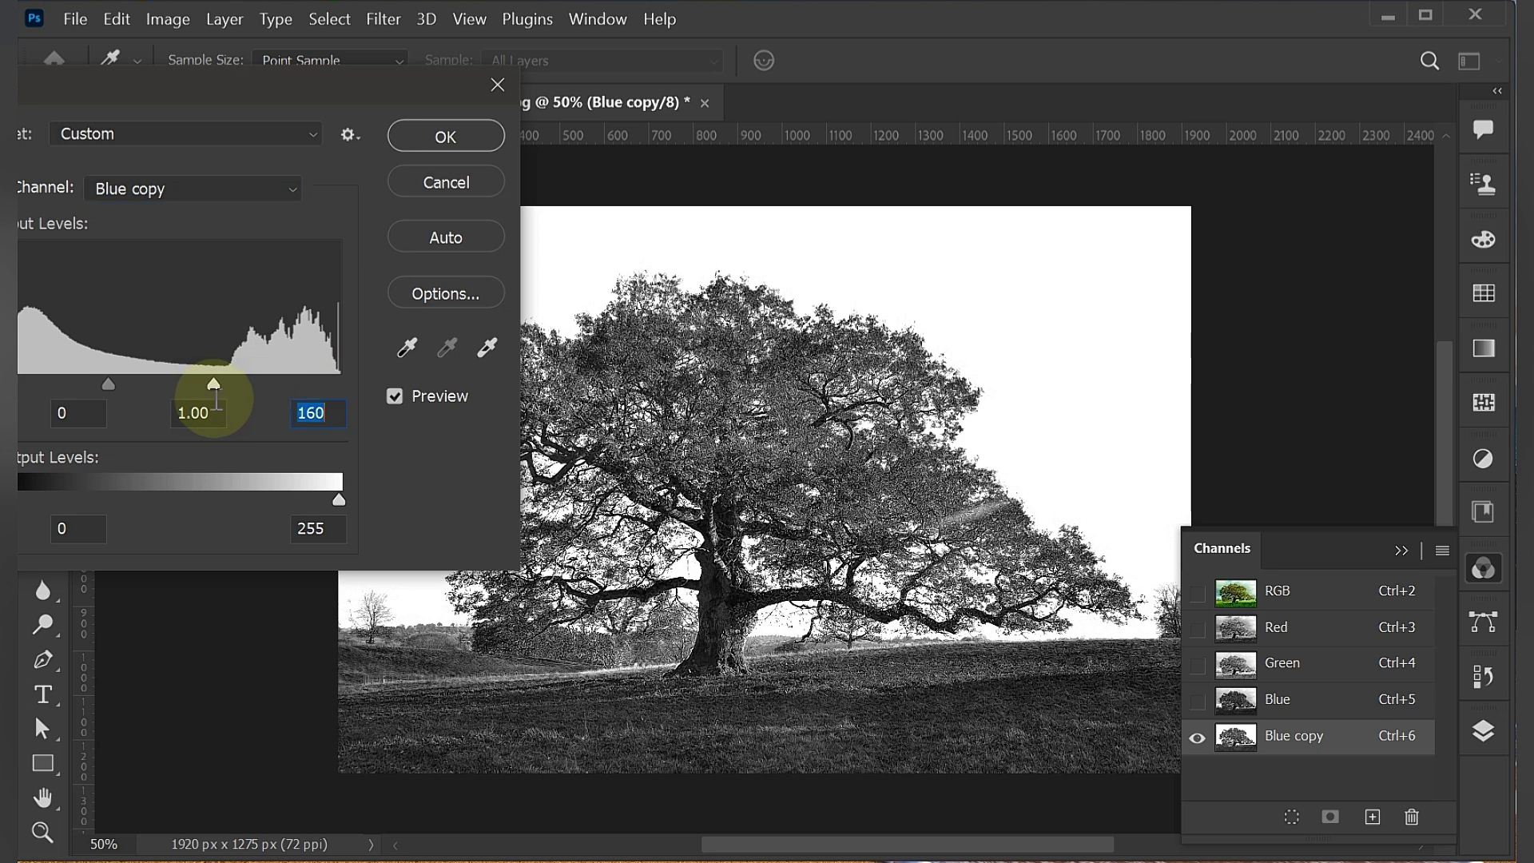
{"action": "left_click_drag", "start_coordinate": [6, 387], "coordinate": [238, 391]}
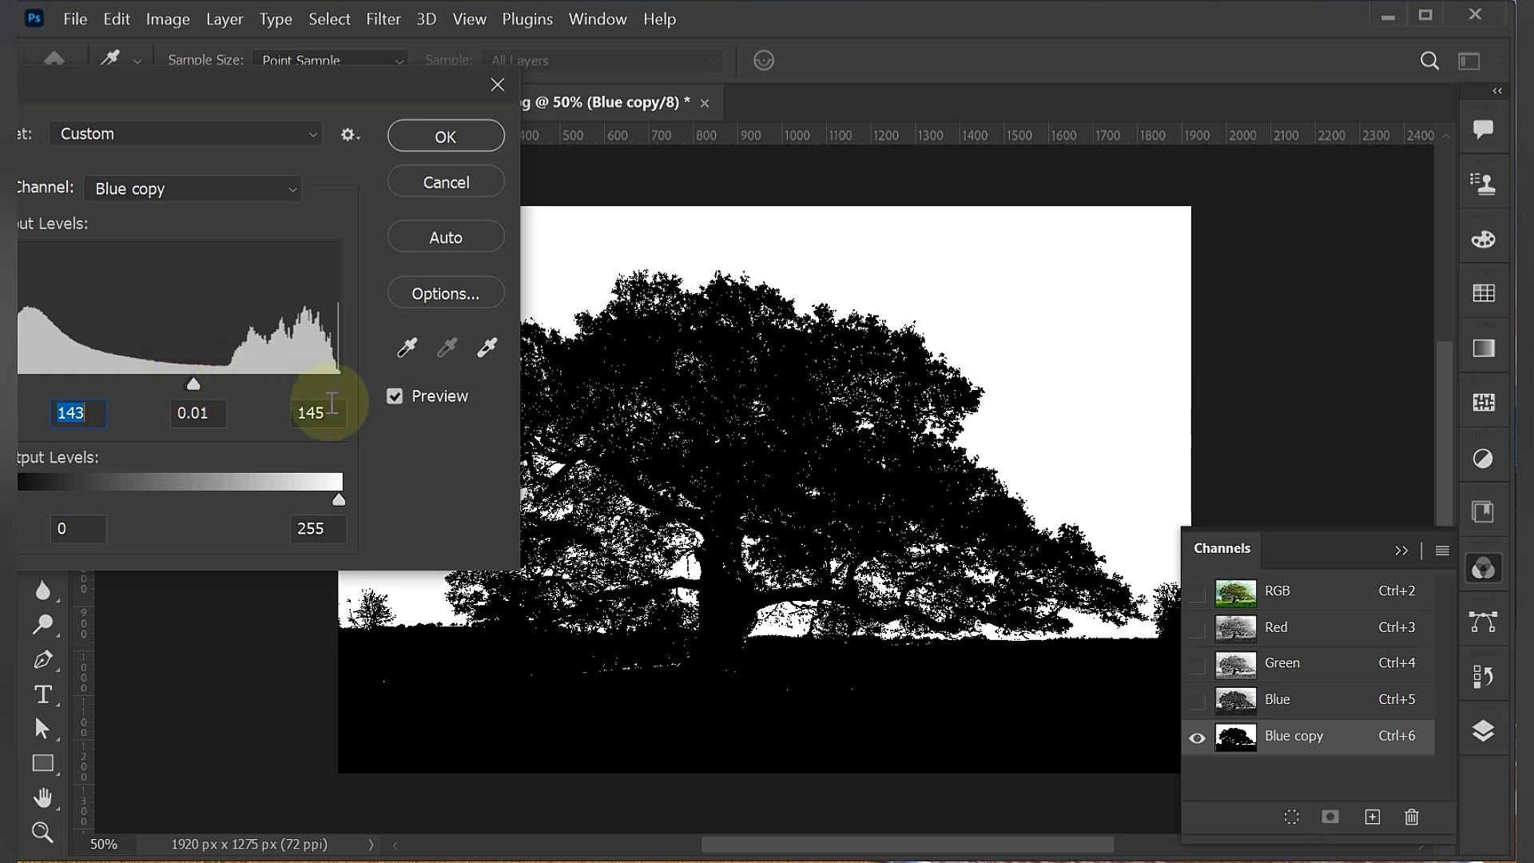
{"action": "left_click", "coordinate": [467, 137]}
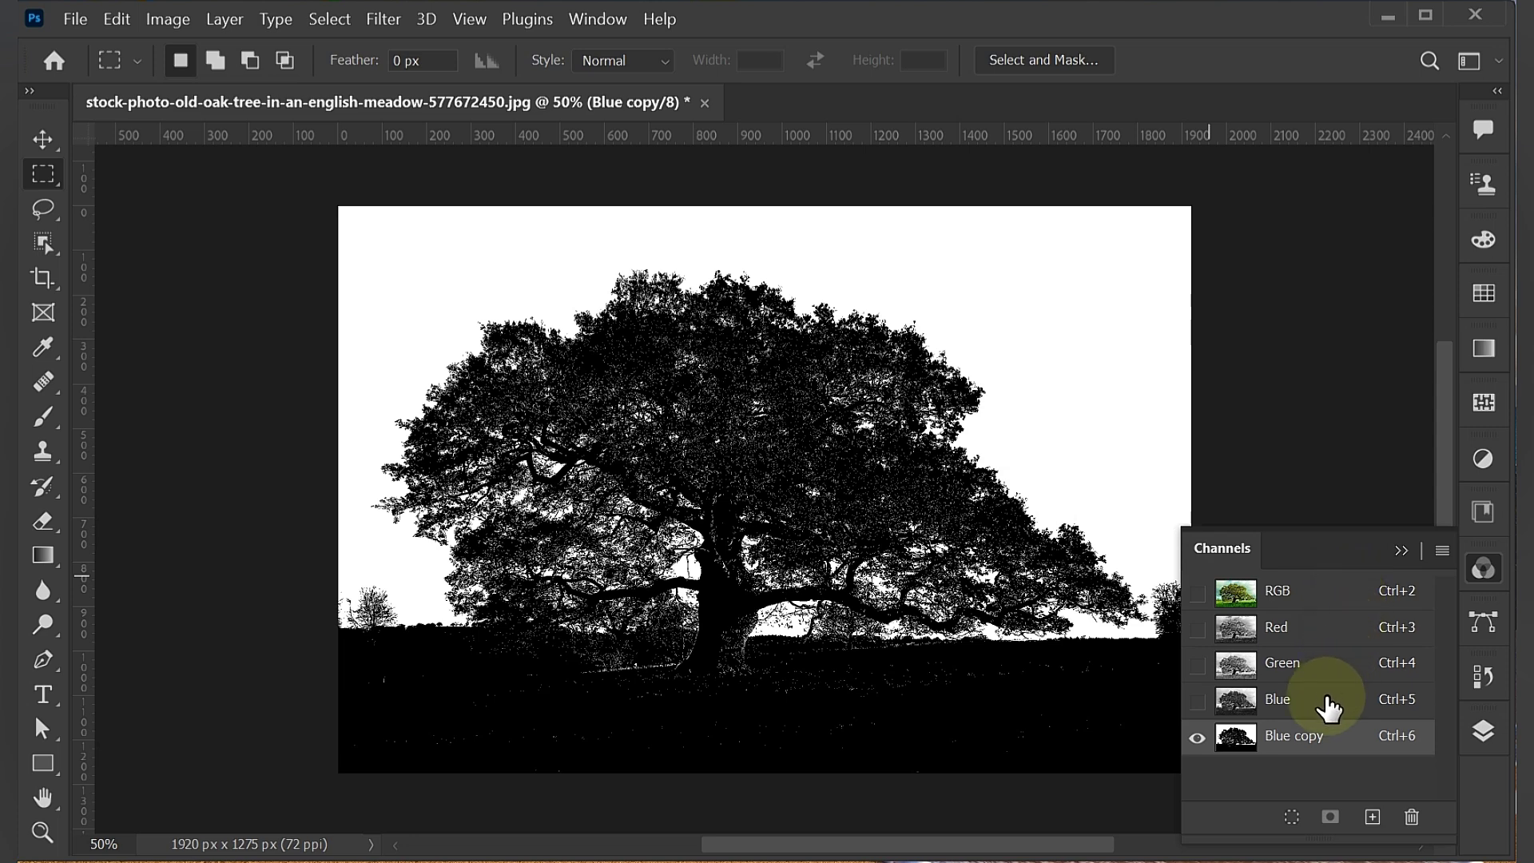
- Load the Blue copy channel as a selection and switch back to the RGB composite channel
{"action": "left_click", "coordinate": [1293, 817]}
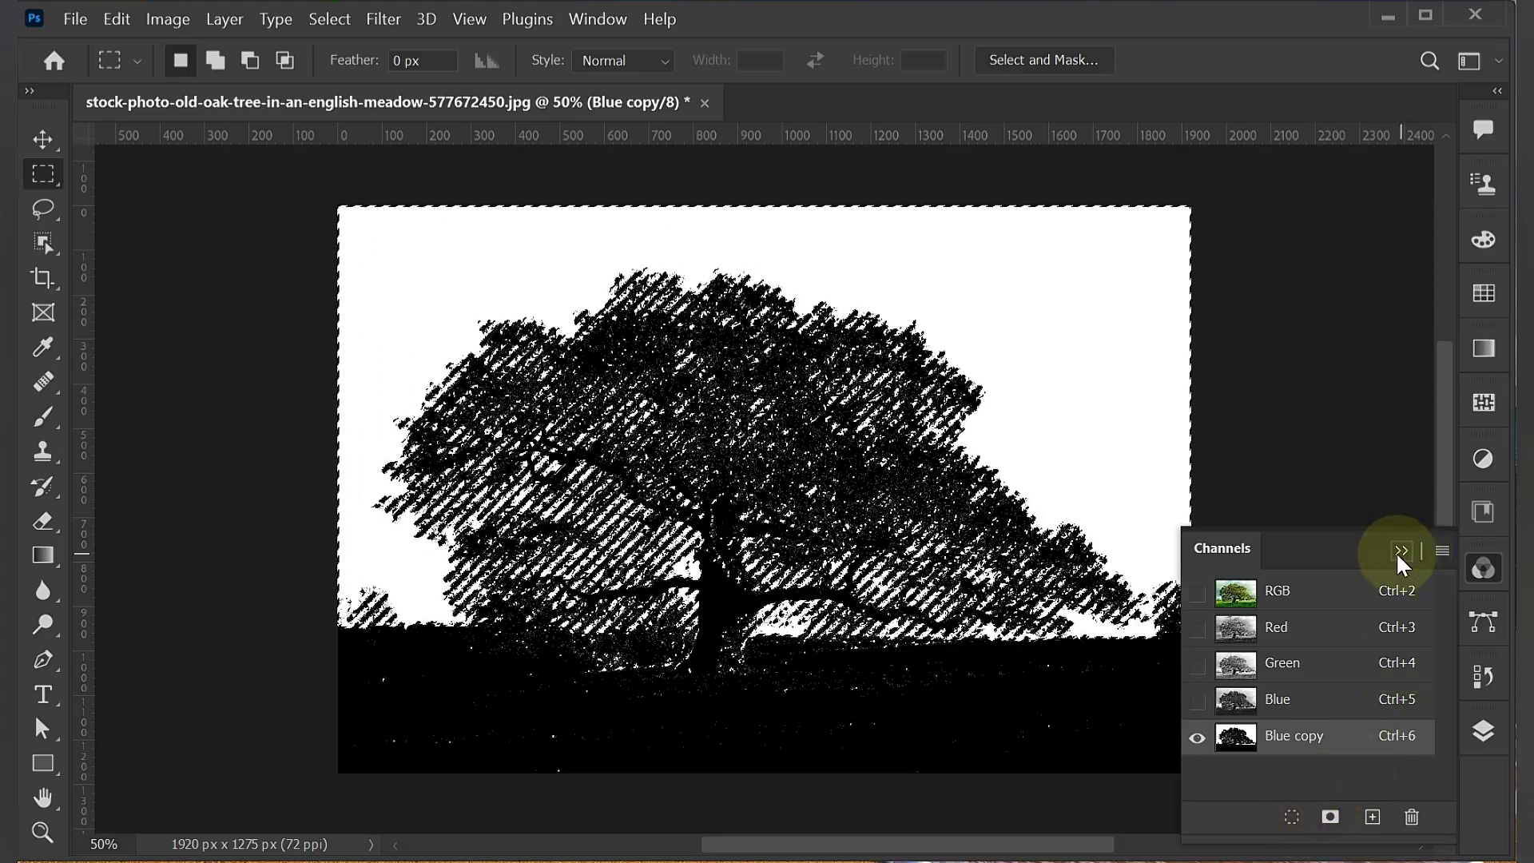
{"action": "left_click", "coordinate": [1337, 601]}
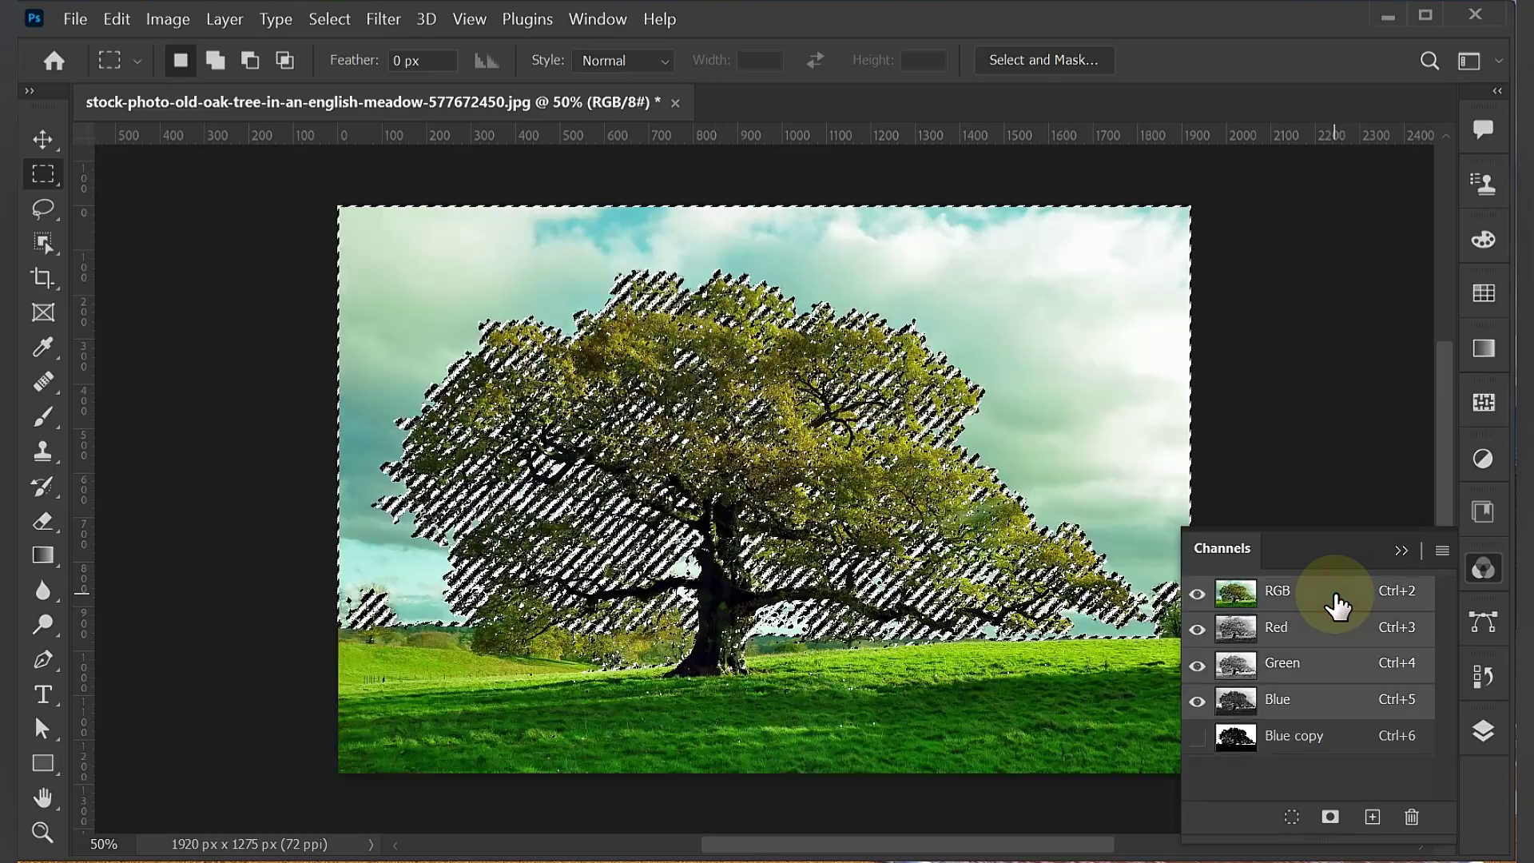
{"action": "left_click", "coordinate": [1401, 551]}
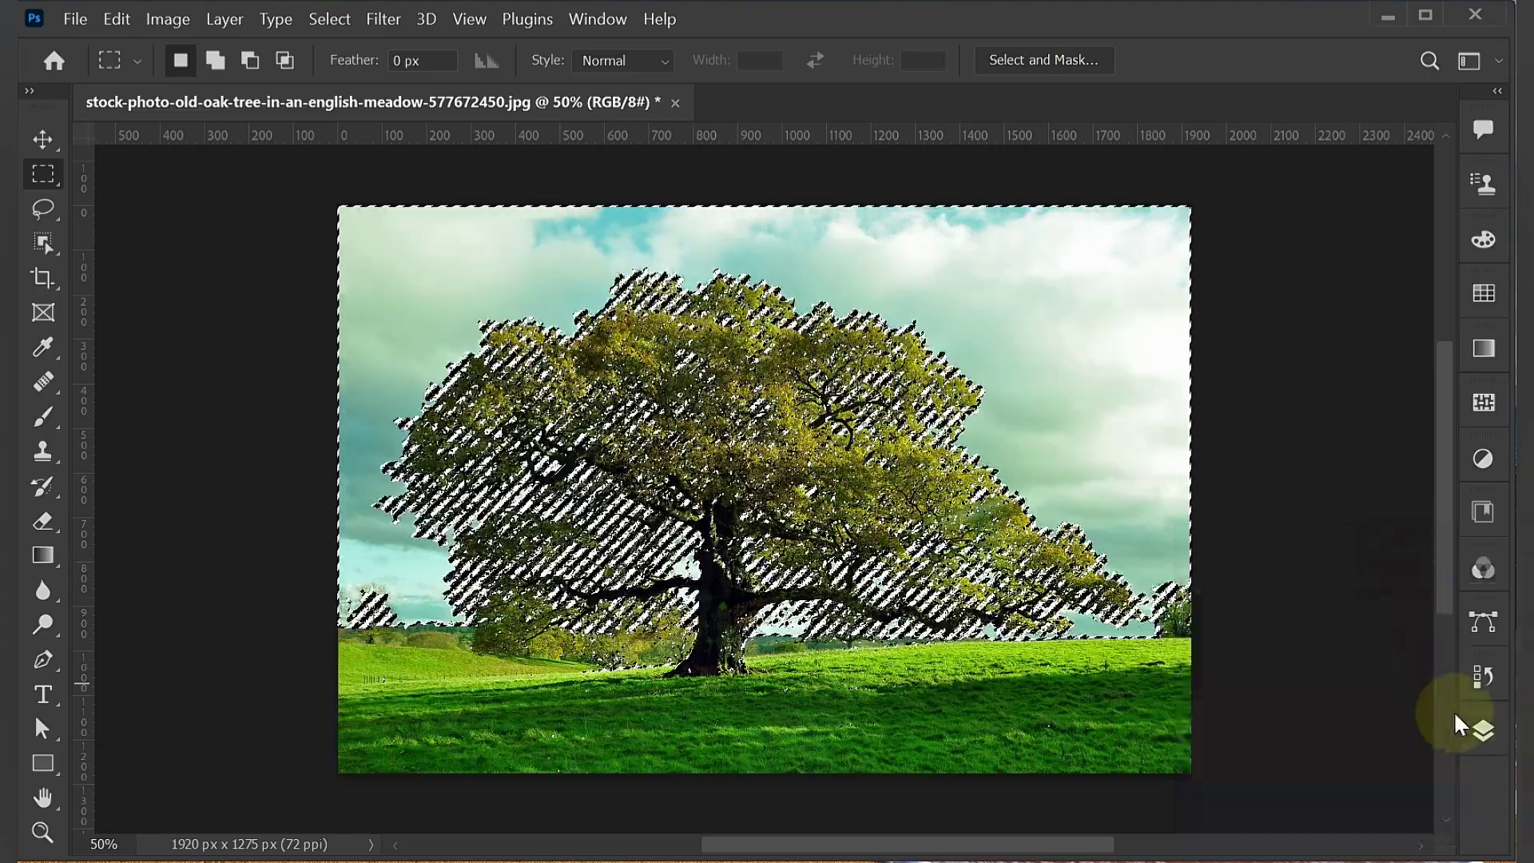
- Invert the selection and add it as a layer mask on the Background layer to hide the original sky
{"action": "left_click", "coordinate": [1489, 724]}
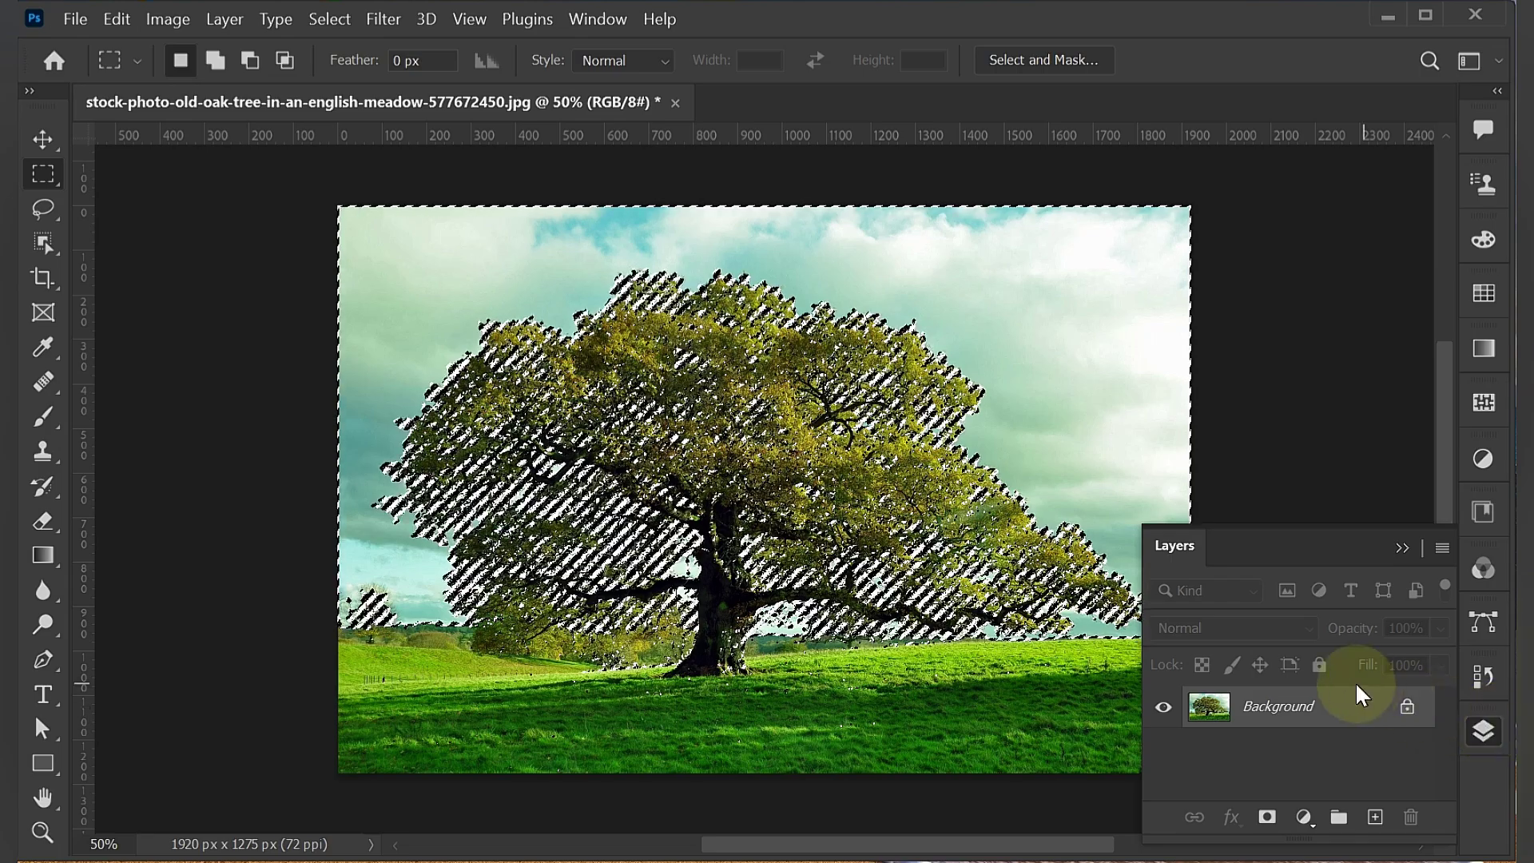
{"action": "left_click", "coordinate": [1300, 711]}
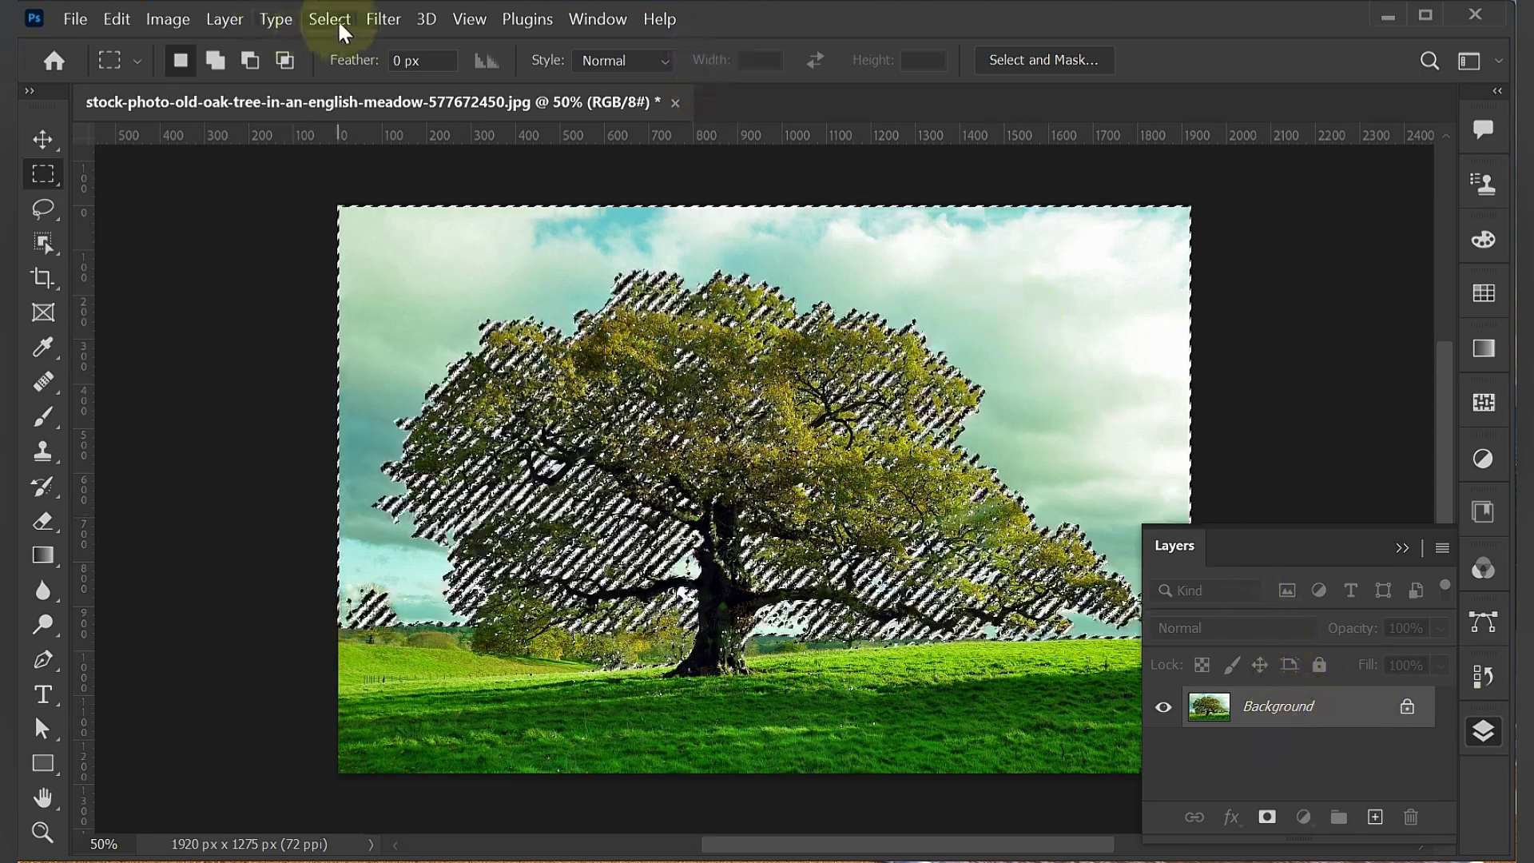
{"action": "left_click", "coordinate": [337, 19]}
{"action": "left_click", "coordinate": [344, 120]}
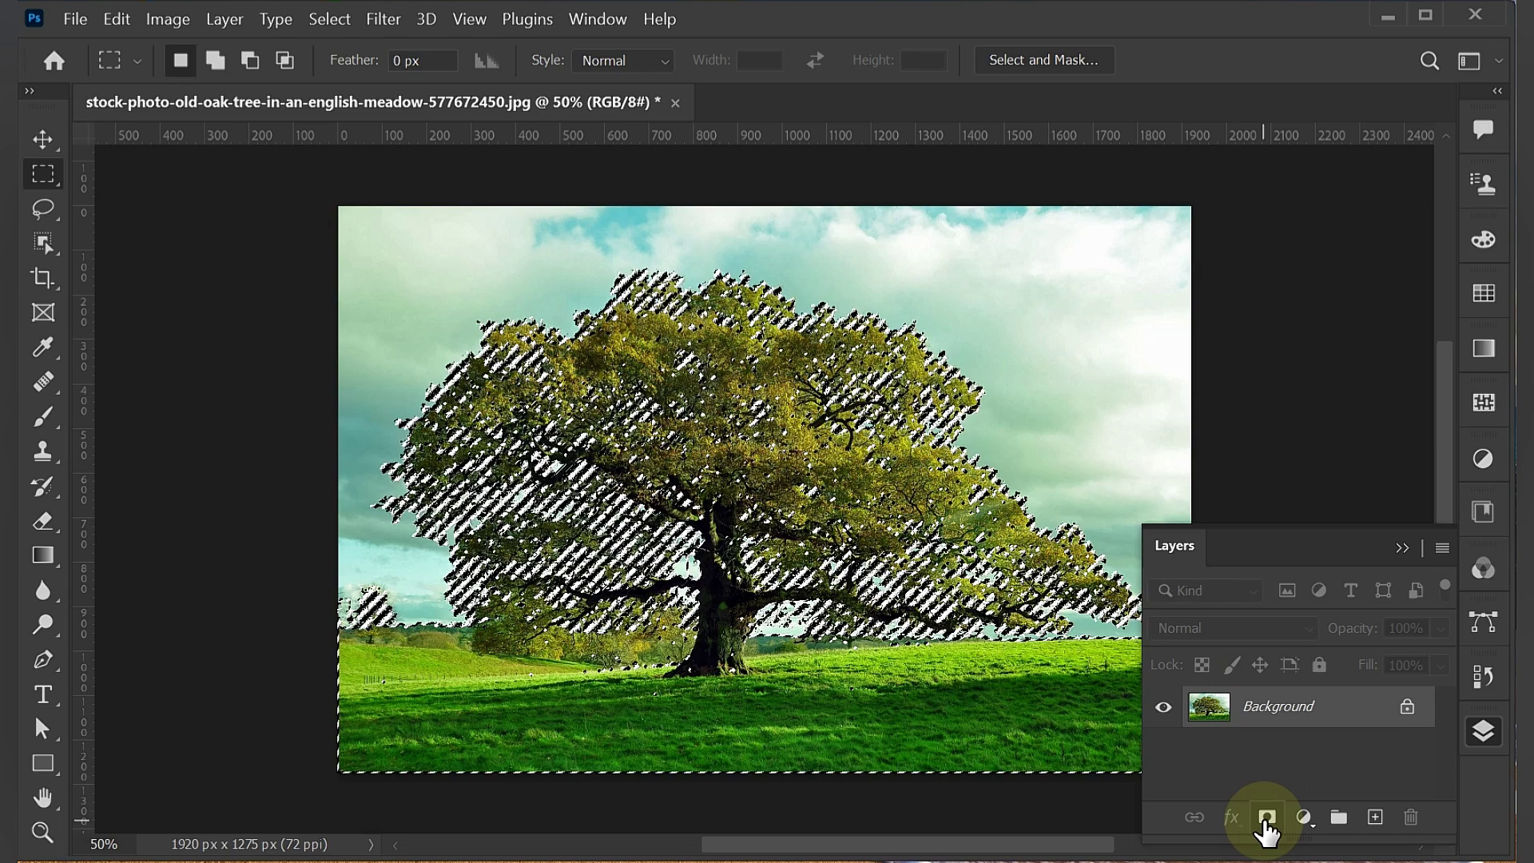
{"action": "left_click", "coordinate": [1266, 823]}
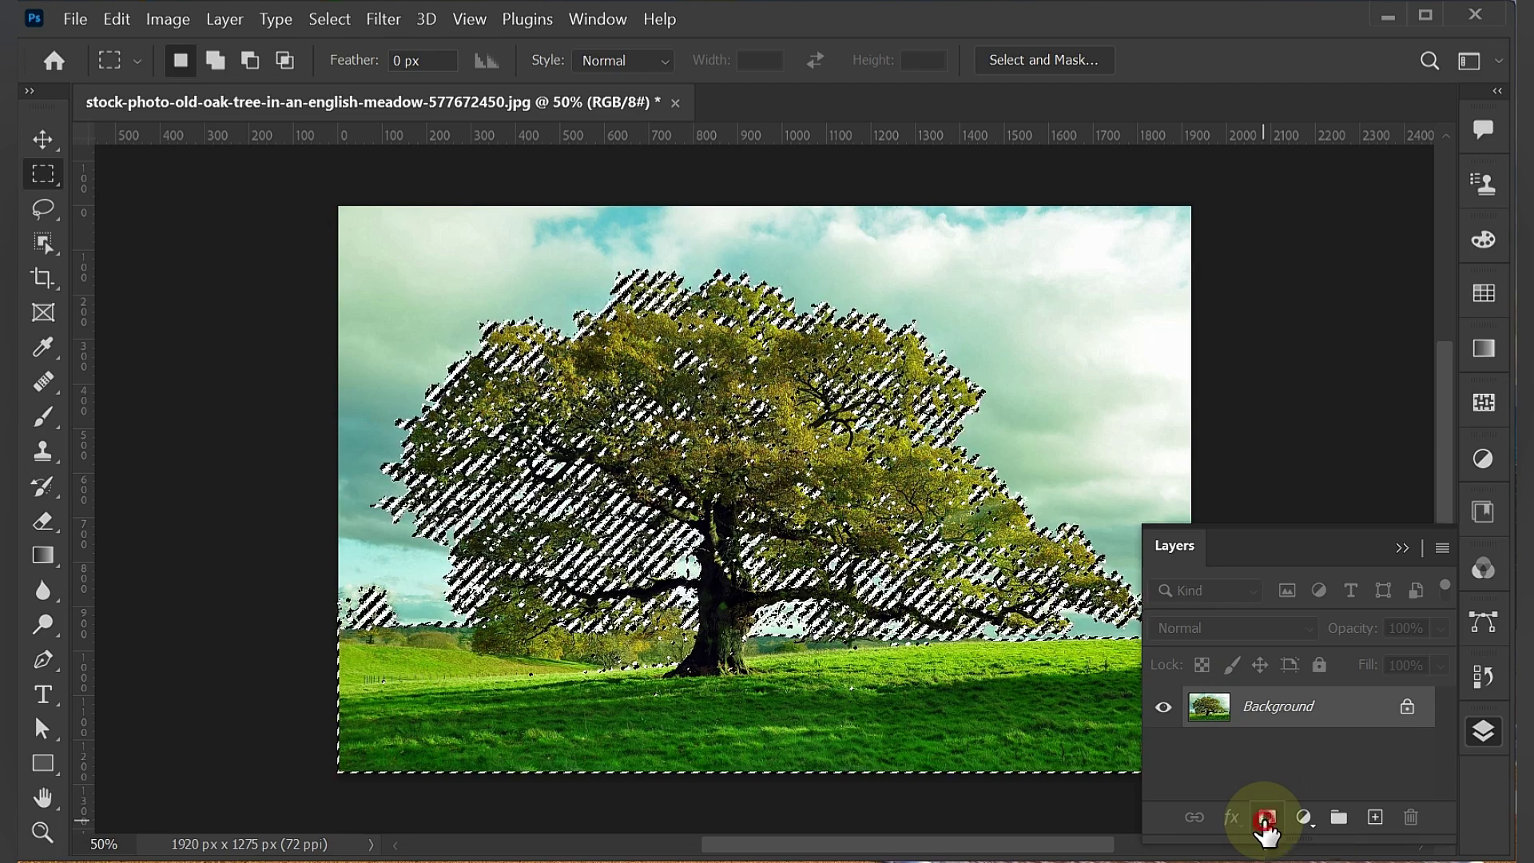
{"action": "left_click", "coordinate": [1402, 550]}
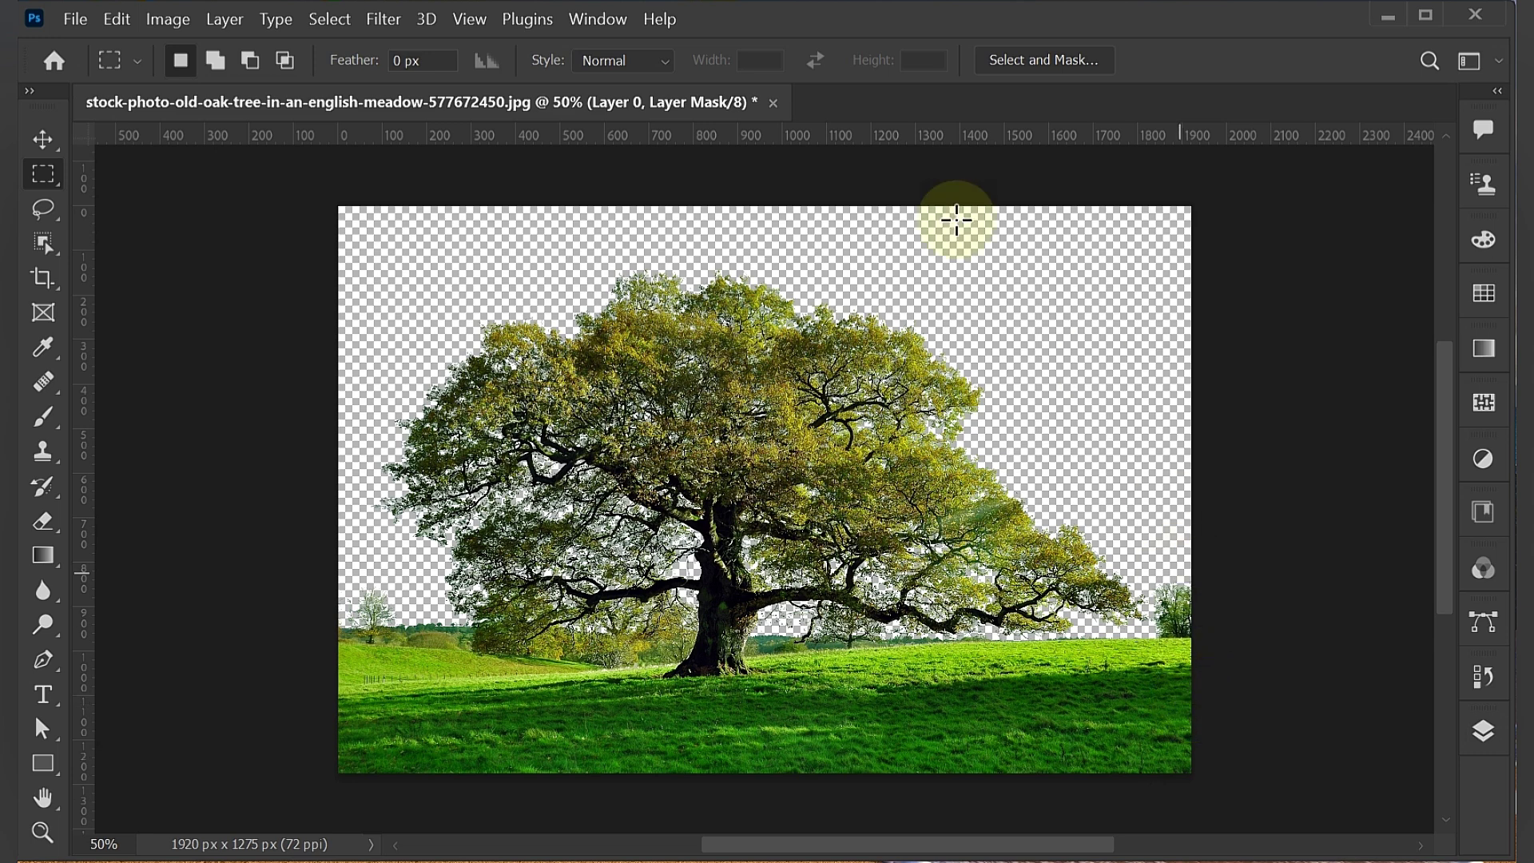
{"action": "left_click", "coordinate": [72, 20]}
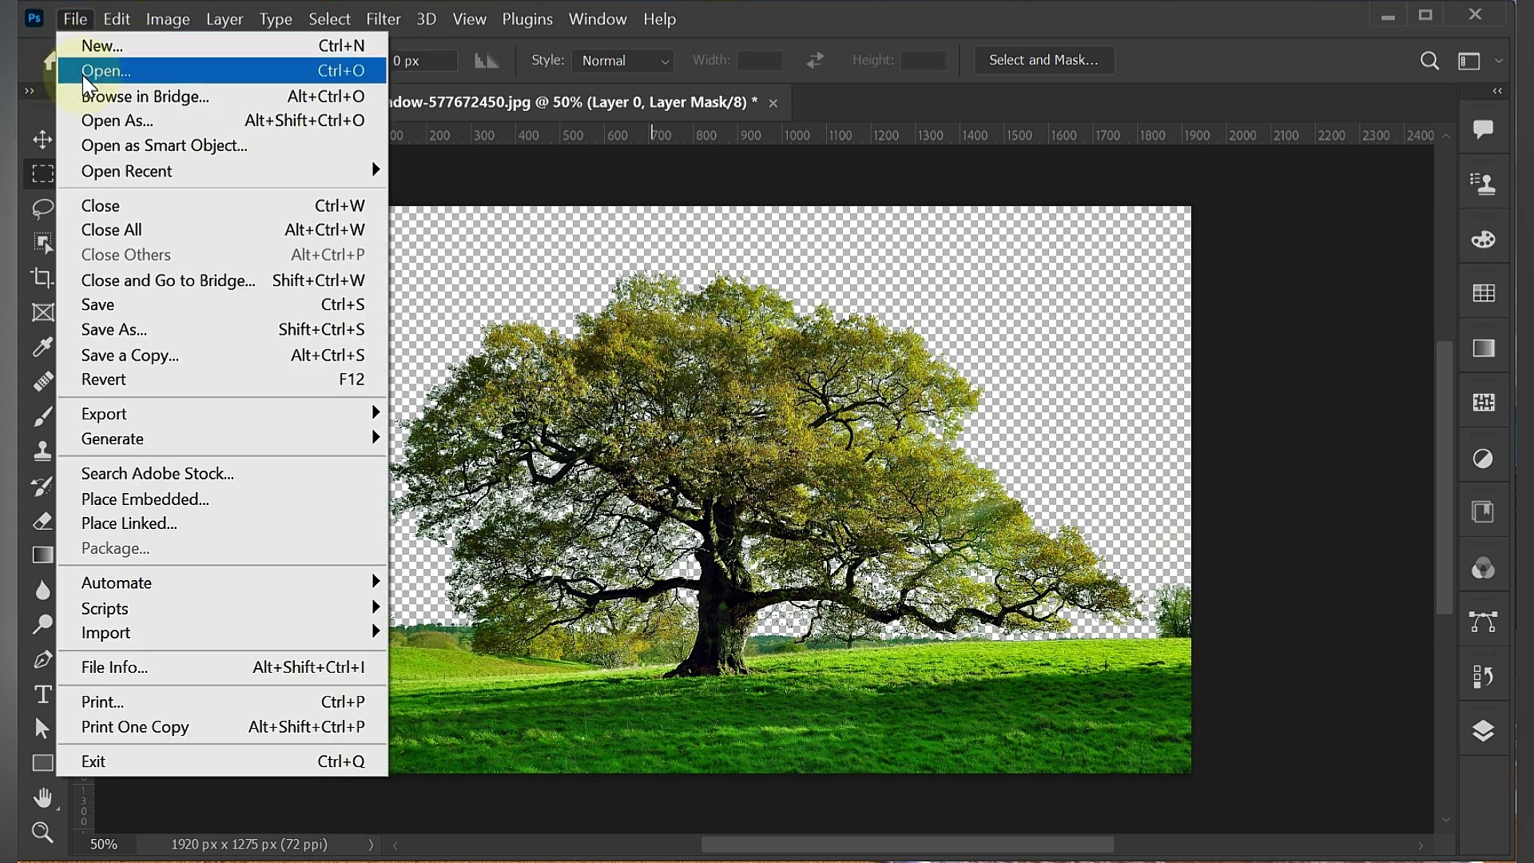
{"action": "left_click", "coordinate": [83, 72]}
{"action": "scroll", "coordinate": [569, 290], "scroll_direction": "down", "scroll_amount": 1}
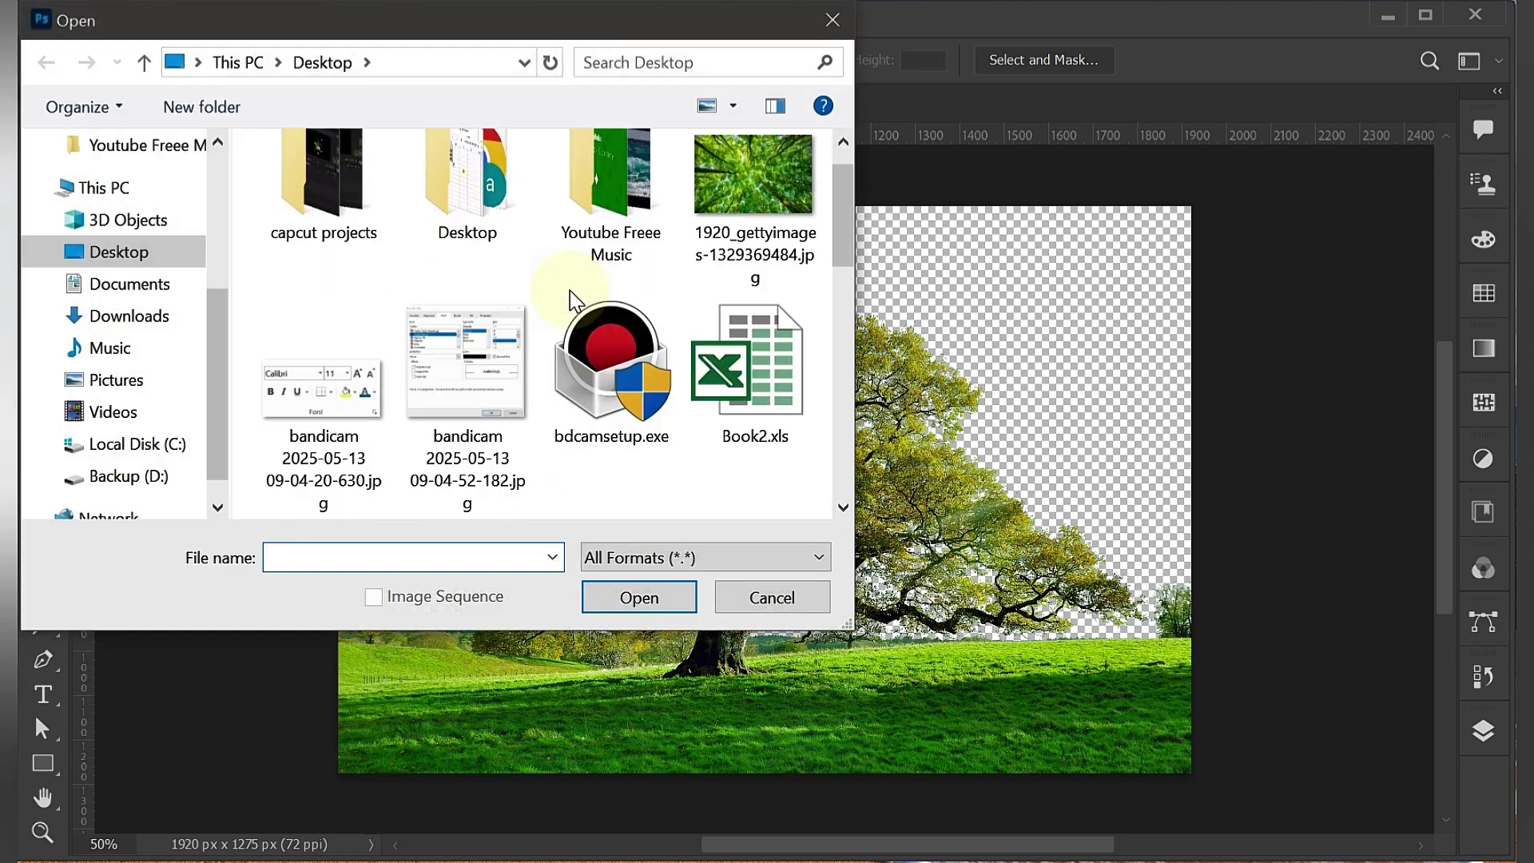
{"action": "scroll", "coordinate": [570, 291], "scroll_direction": "down", "scroll_amount": 5}
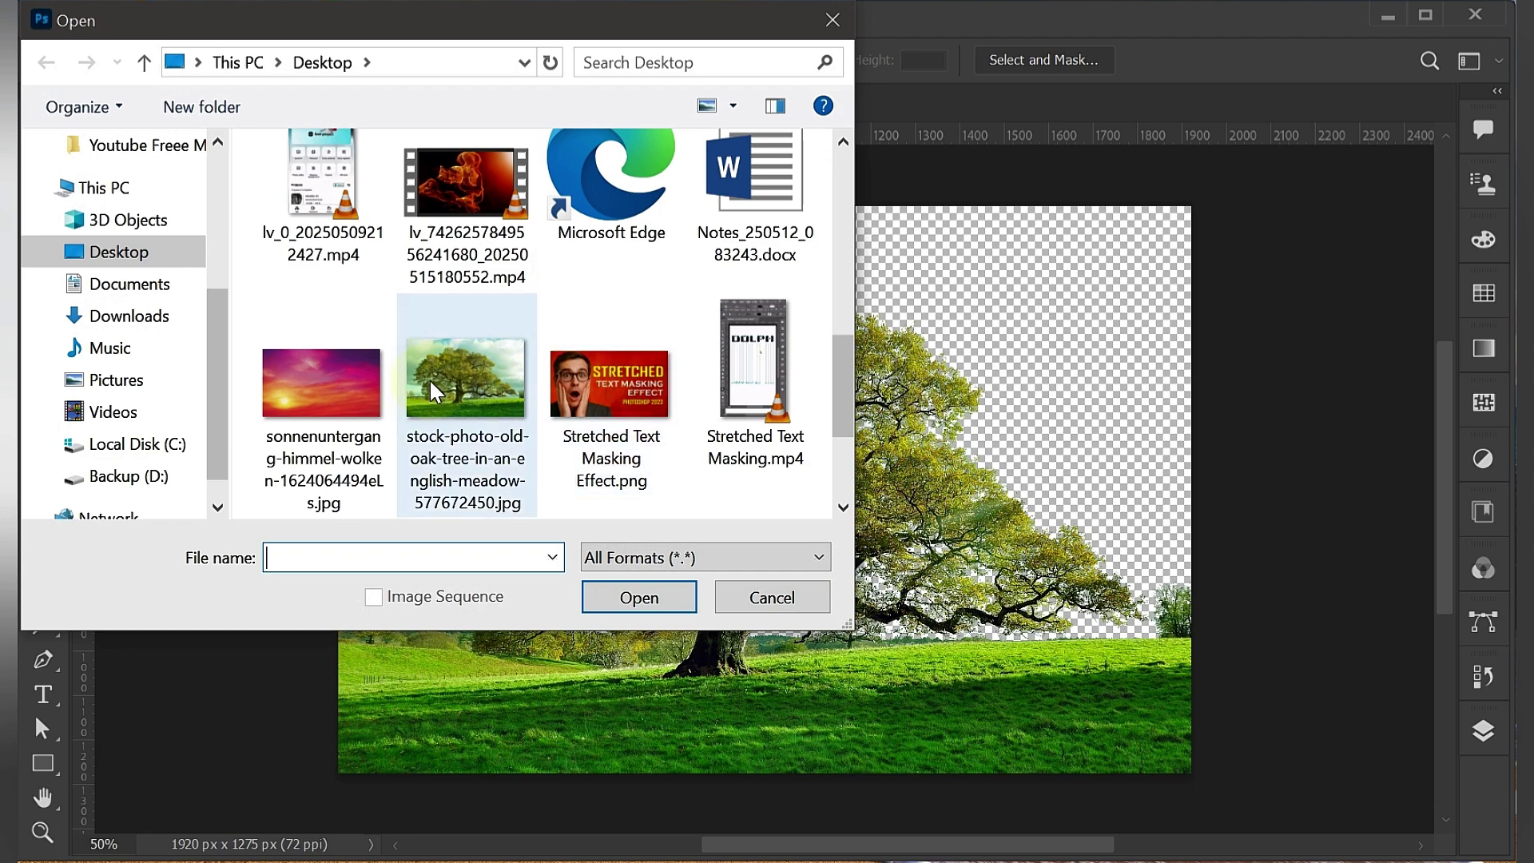
{"action": "double_click", "coordinate": [349, 400]}
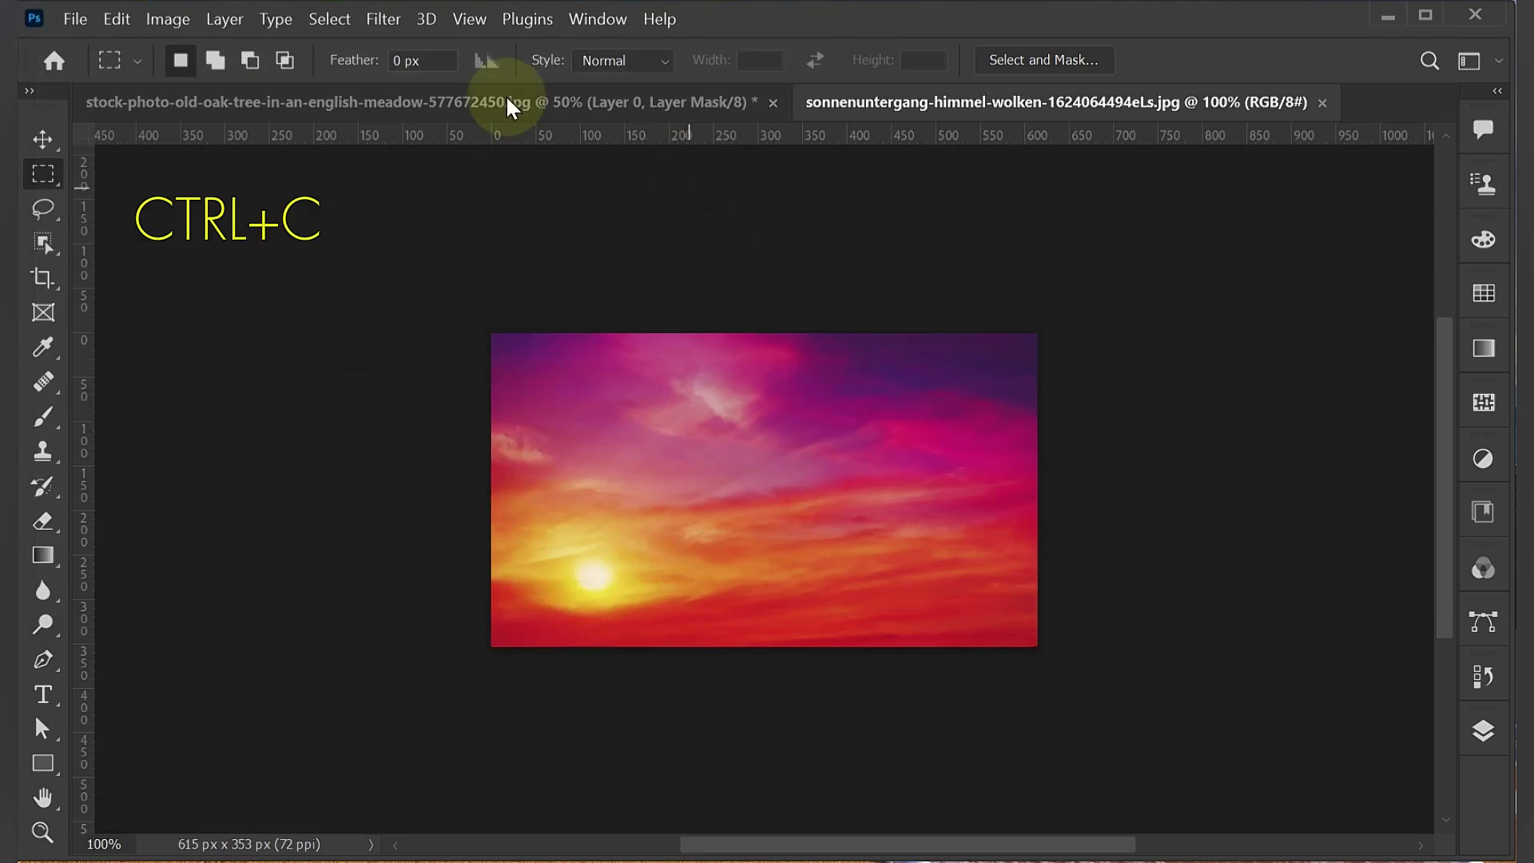
- Copy the sunset image into the oak tree document and scale it to about 324% width and 293% height to cover the sky
{"action": "left_click", "coordinate": [43, 148]}
{"action": "left_click_drag", "start_coordinate": [801, 482], "coordinate": [520, 281]}
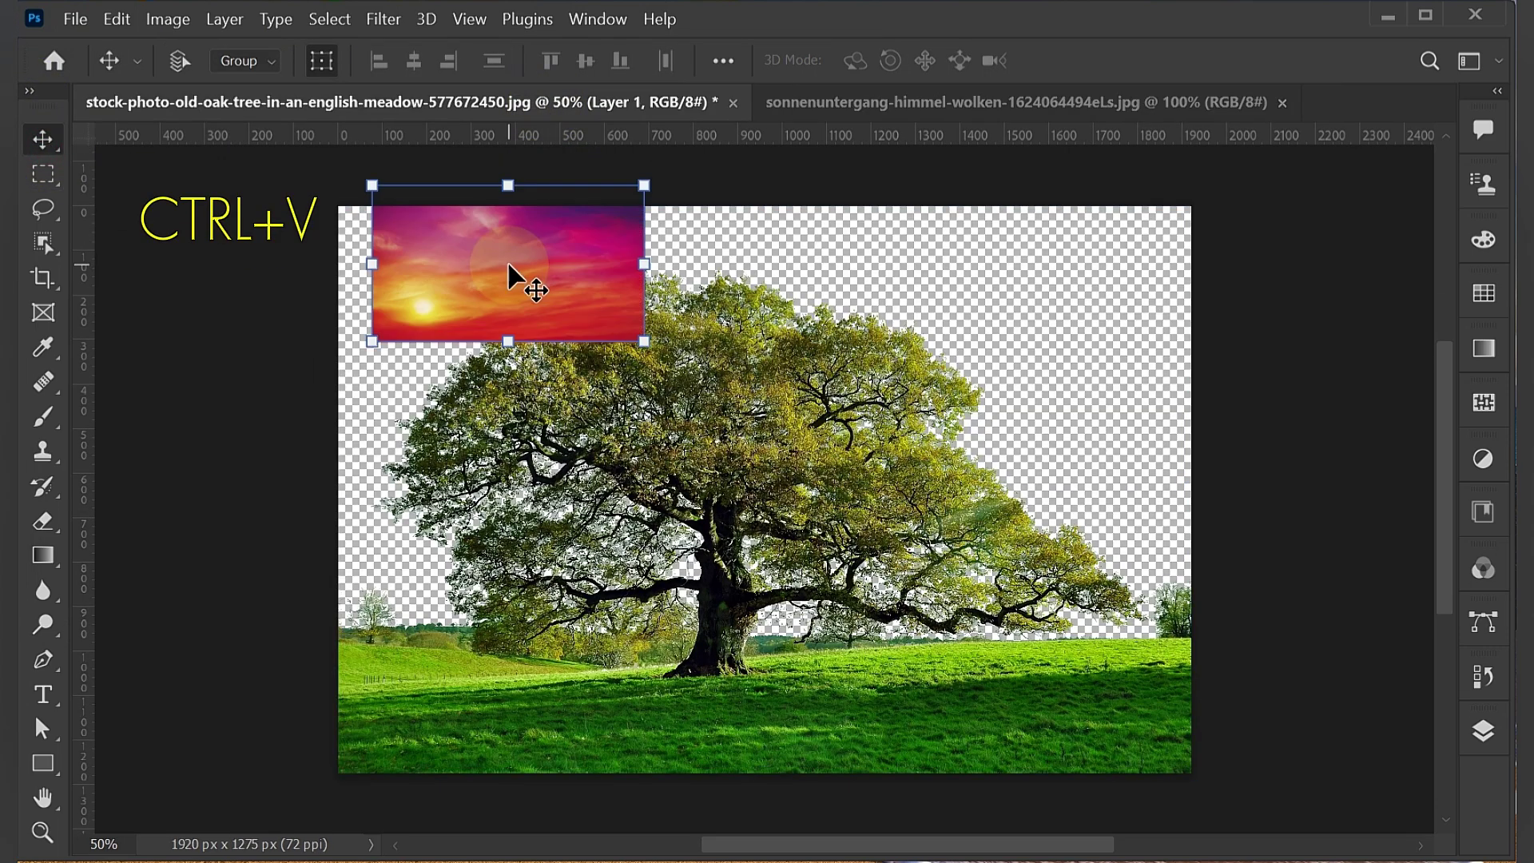
{"action": "left_click_drag", "start_coordinate": [644, 341], "coordinate": [1225, 646]}
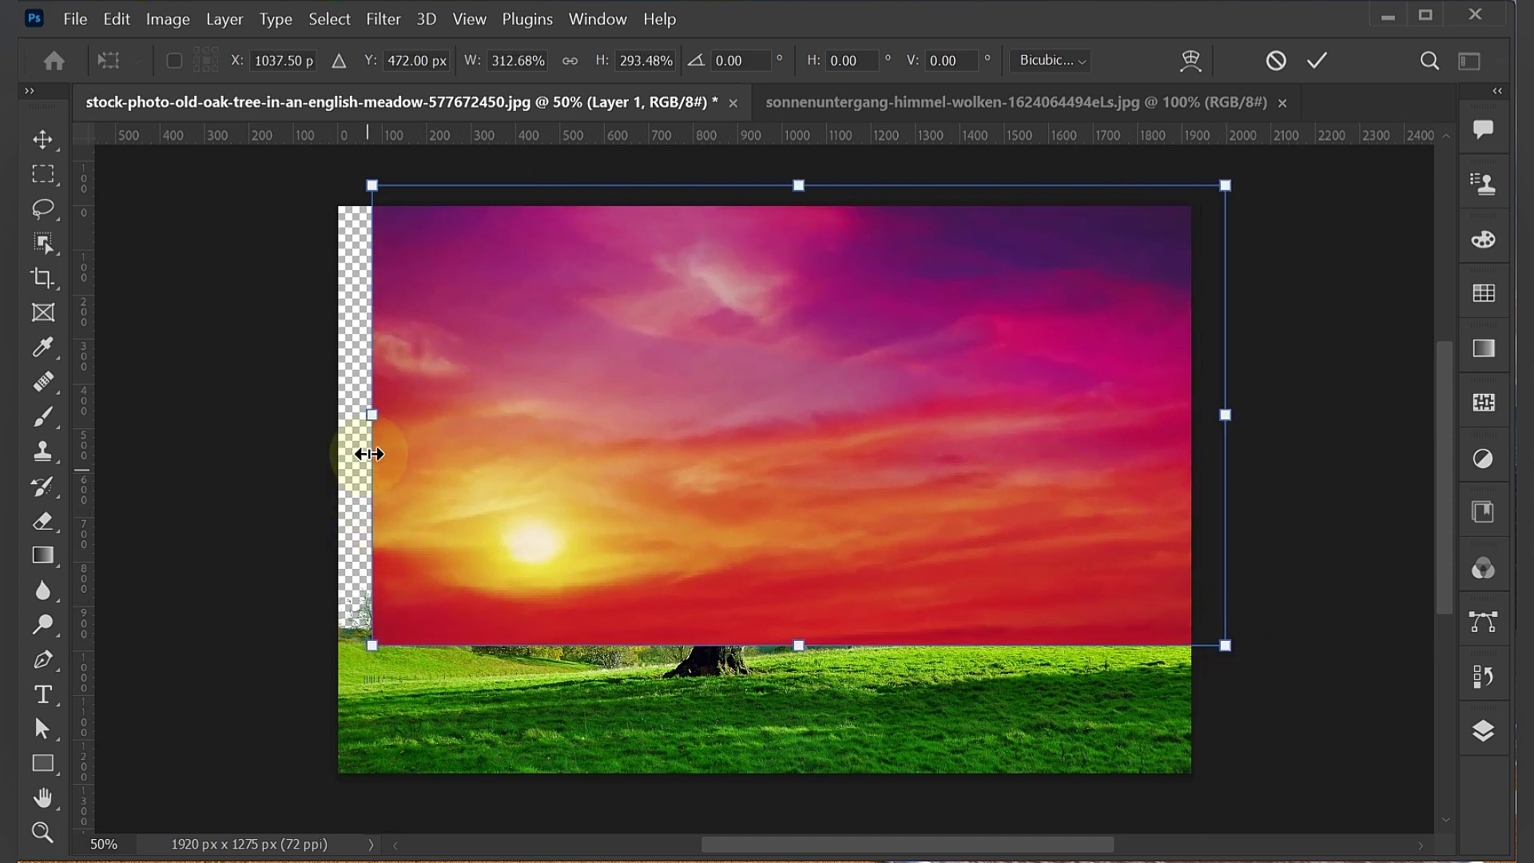
{"action": "left_click_drag", "start_coordinate": [370, 414], "coordinate": [316, 413]}
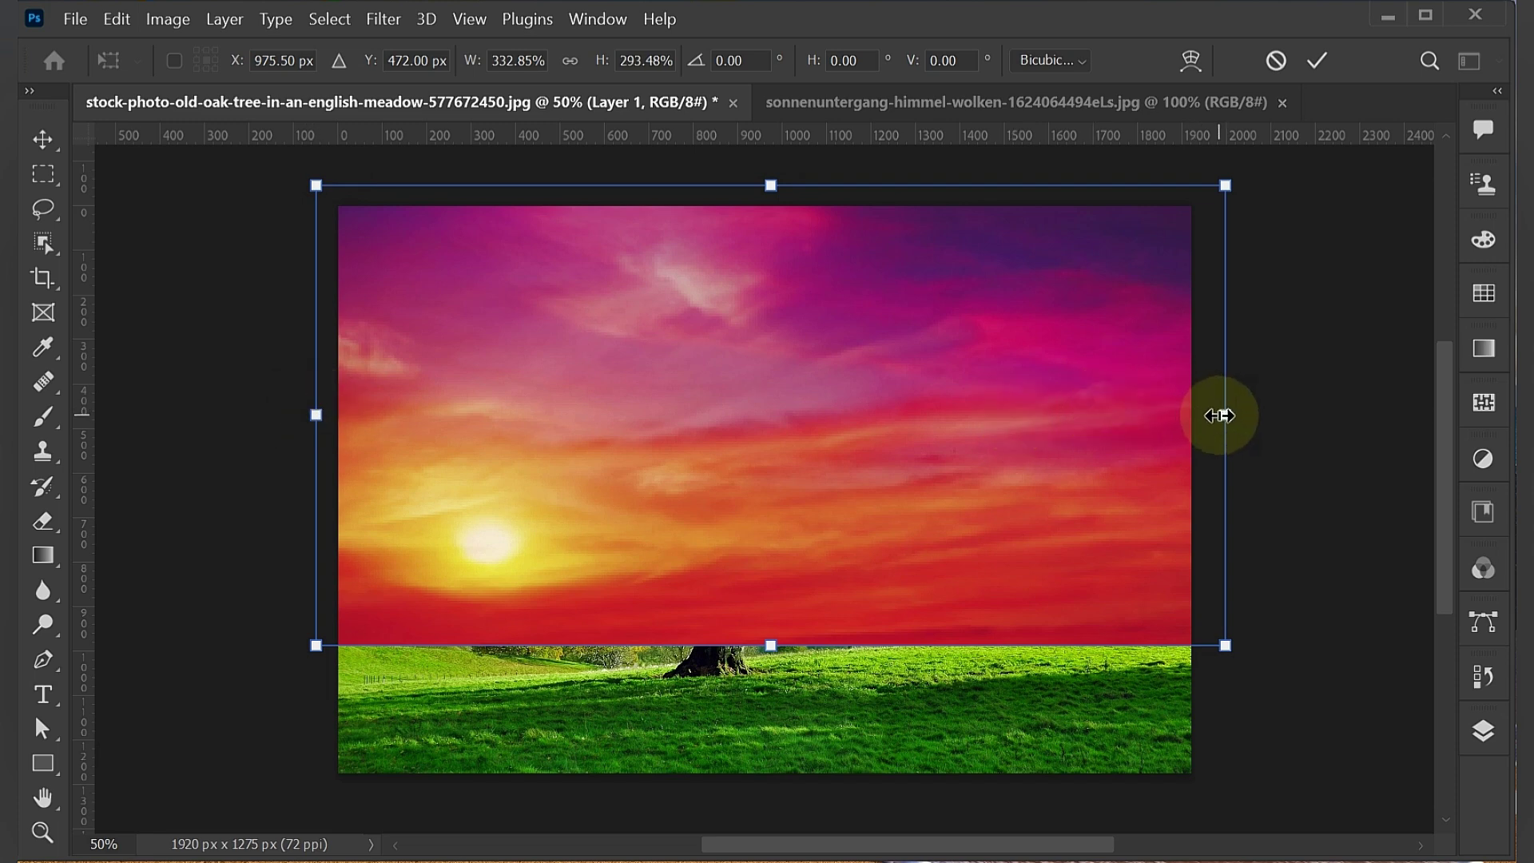
{"action": "left_click_drag", "start_coordinate": [1216, 415], "coordinate": [1196, 400]}
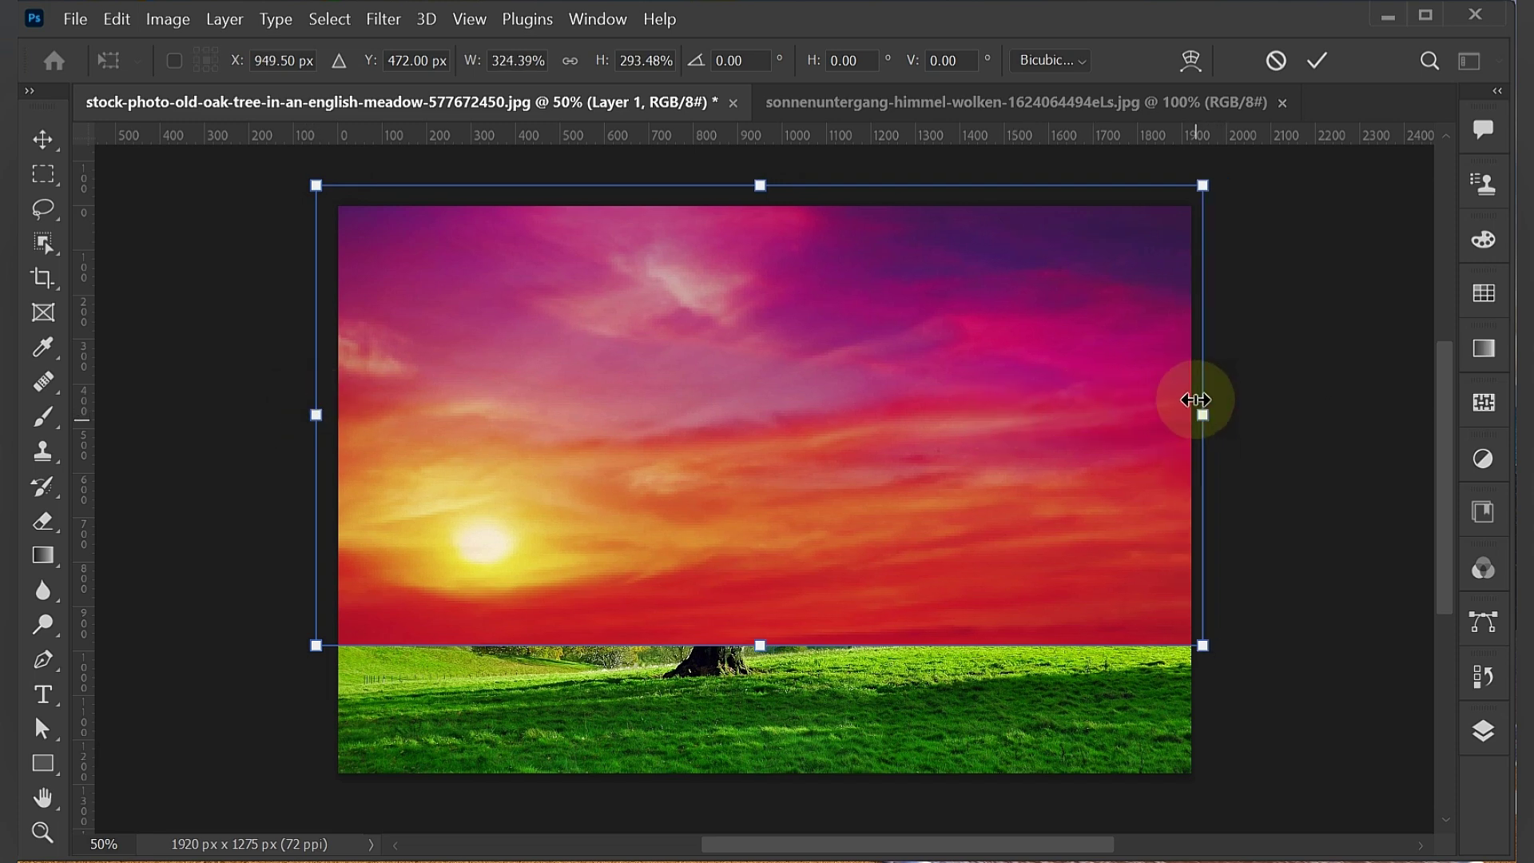
{"action": "left_click", "coordinate": [1318, 62]}
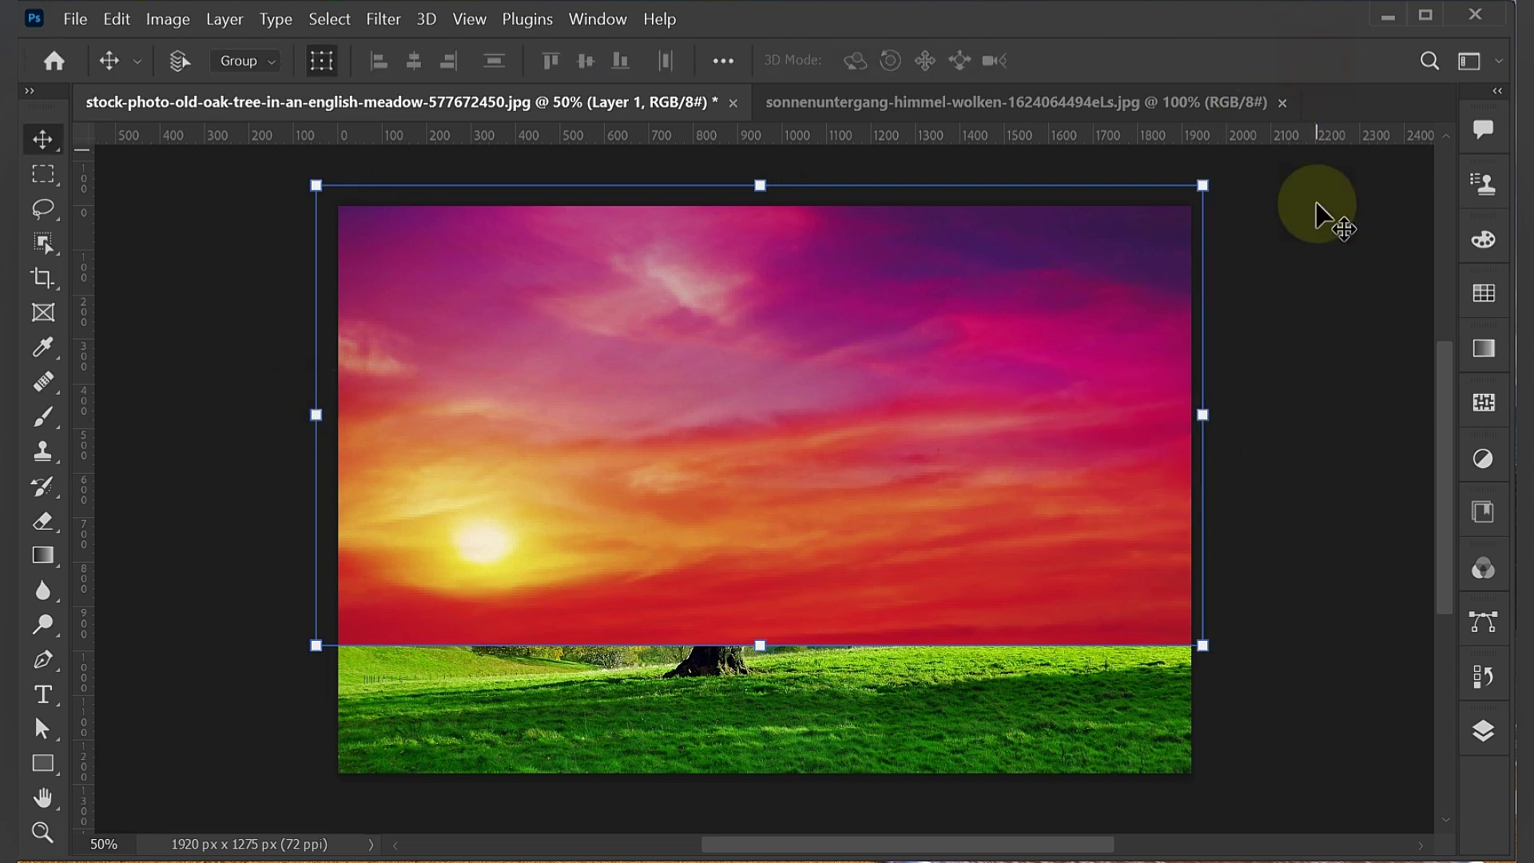
- Move the sunset layer below the masked tree layer and stretch its lower edge down to about 102.7% height
{"action": "left_click", "coordinate": [1487, 739]}
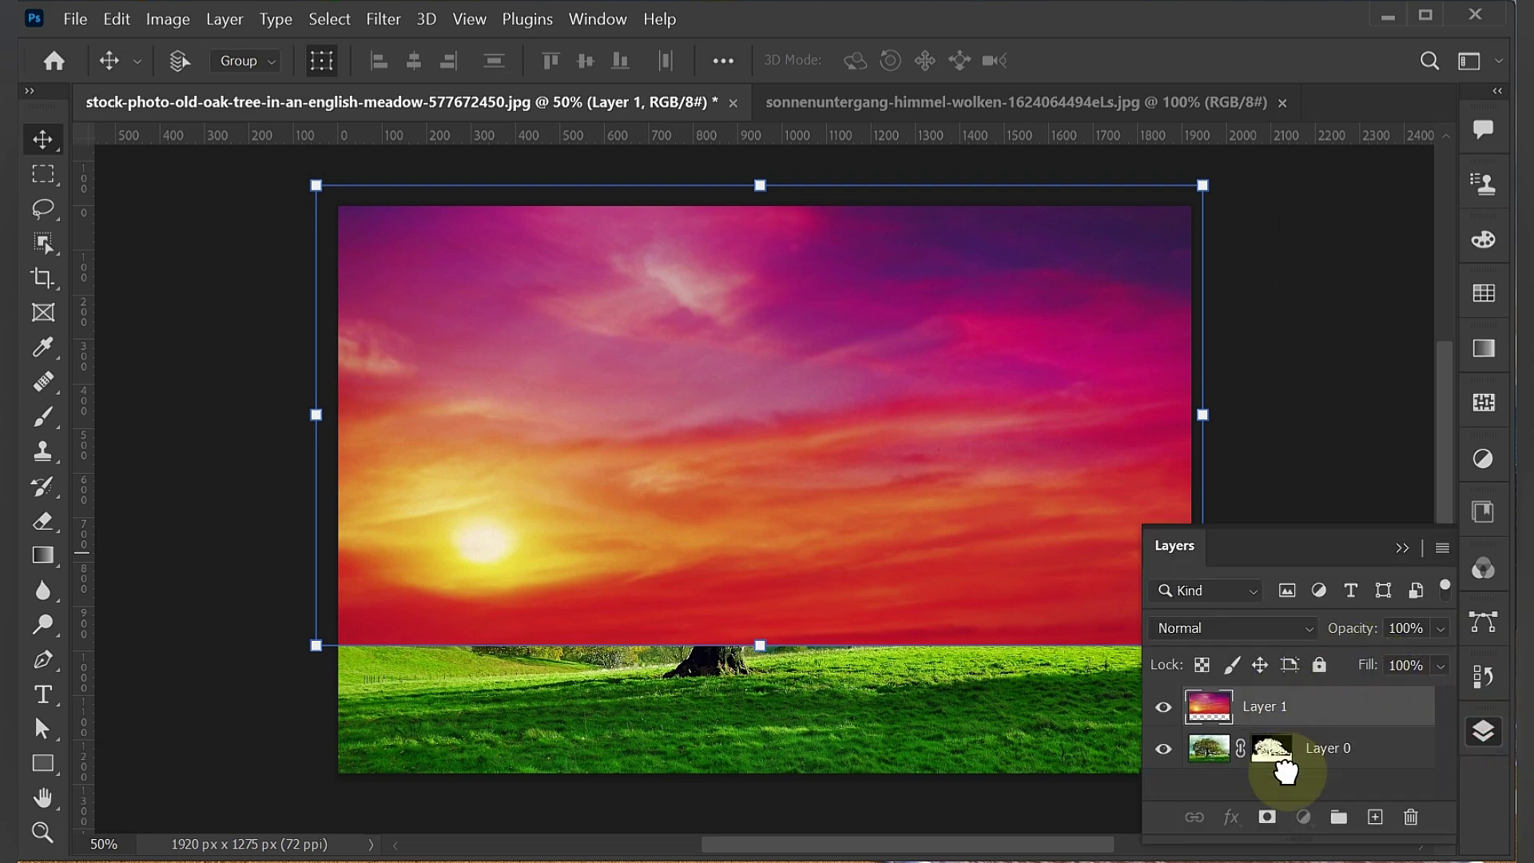
{"action": "left_click_drag", "start_coordinate": [1288, 772], "coordinate": [1289, 774]}
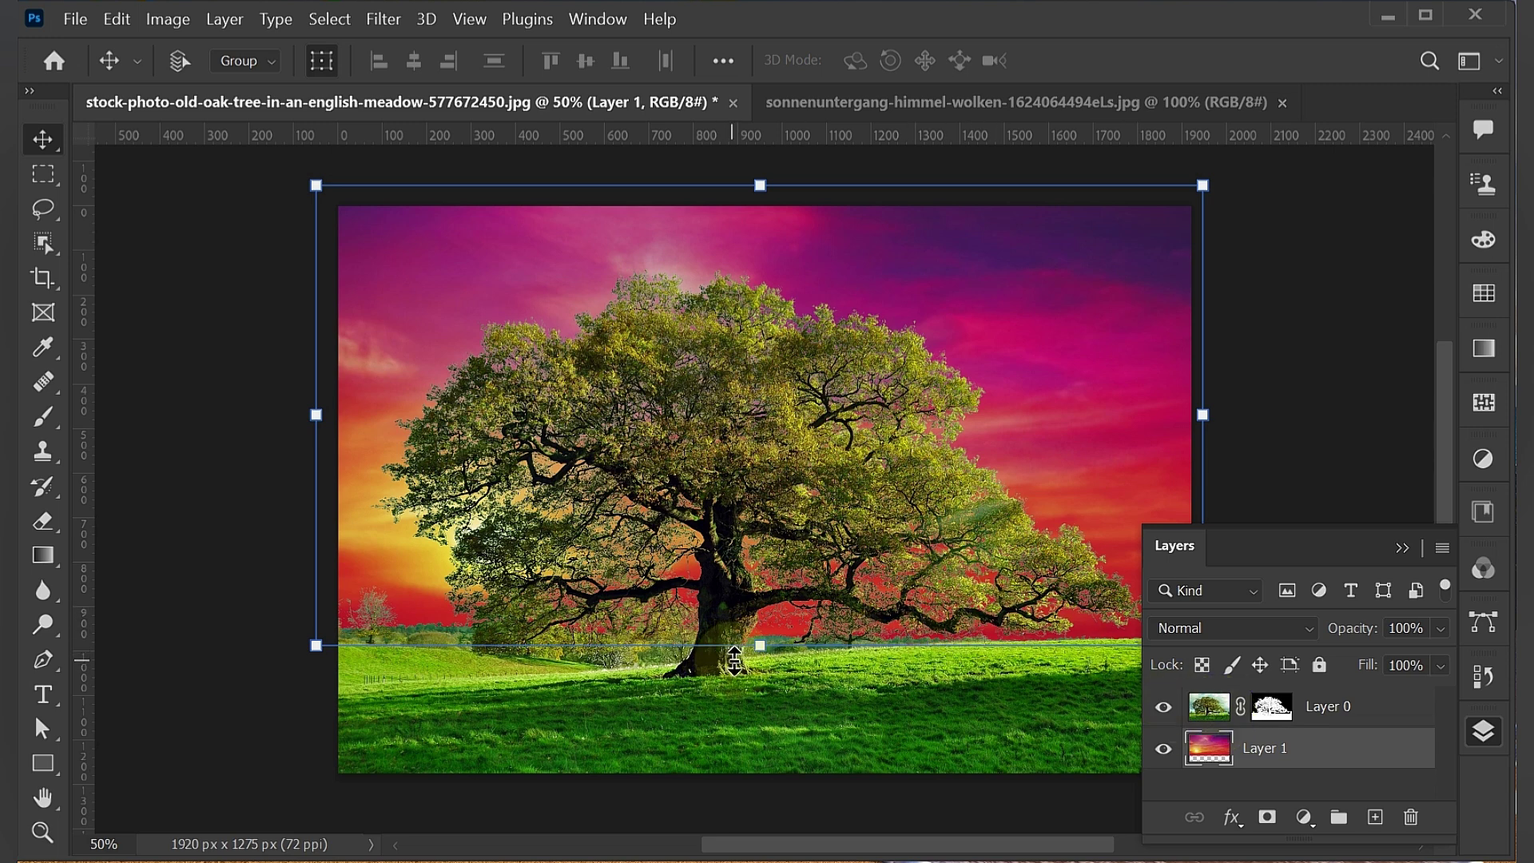
{"action": "left_click_drag", "start_coordinate": [761, 645], "coordinate": [760, 658]}
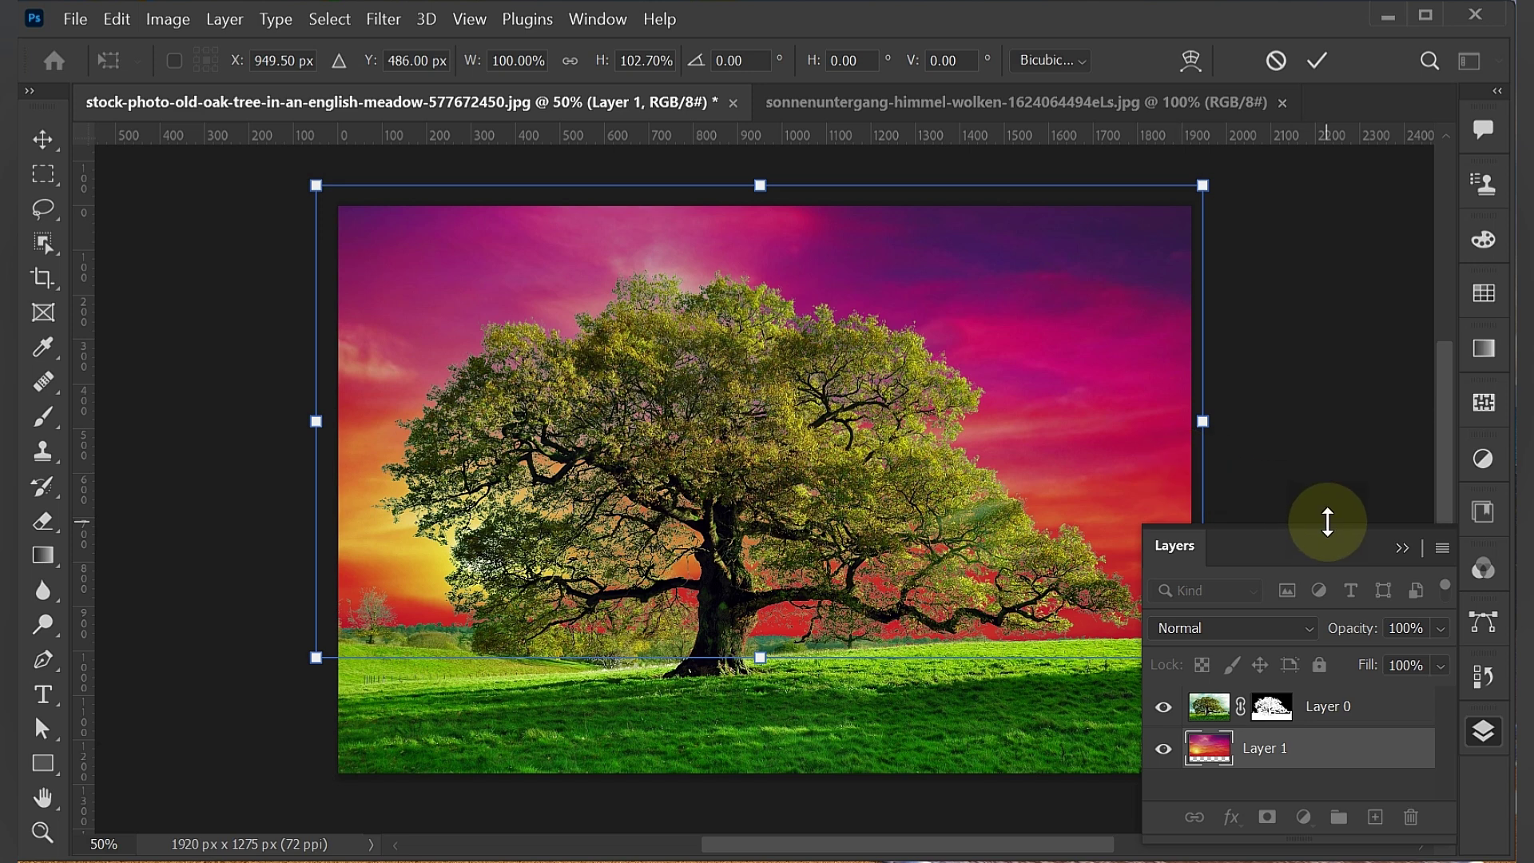
{"action": "left_click", "coordinate": [1402, 548]}
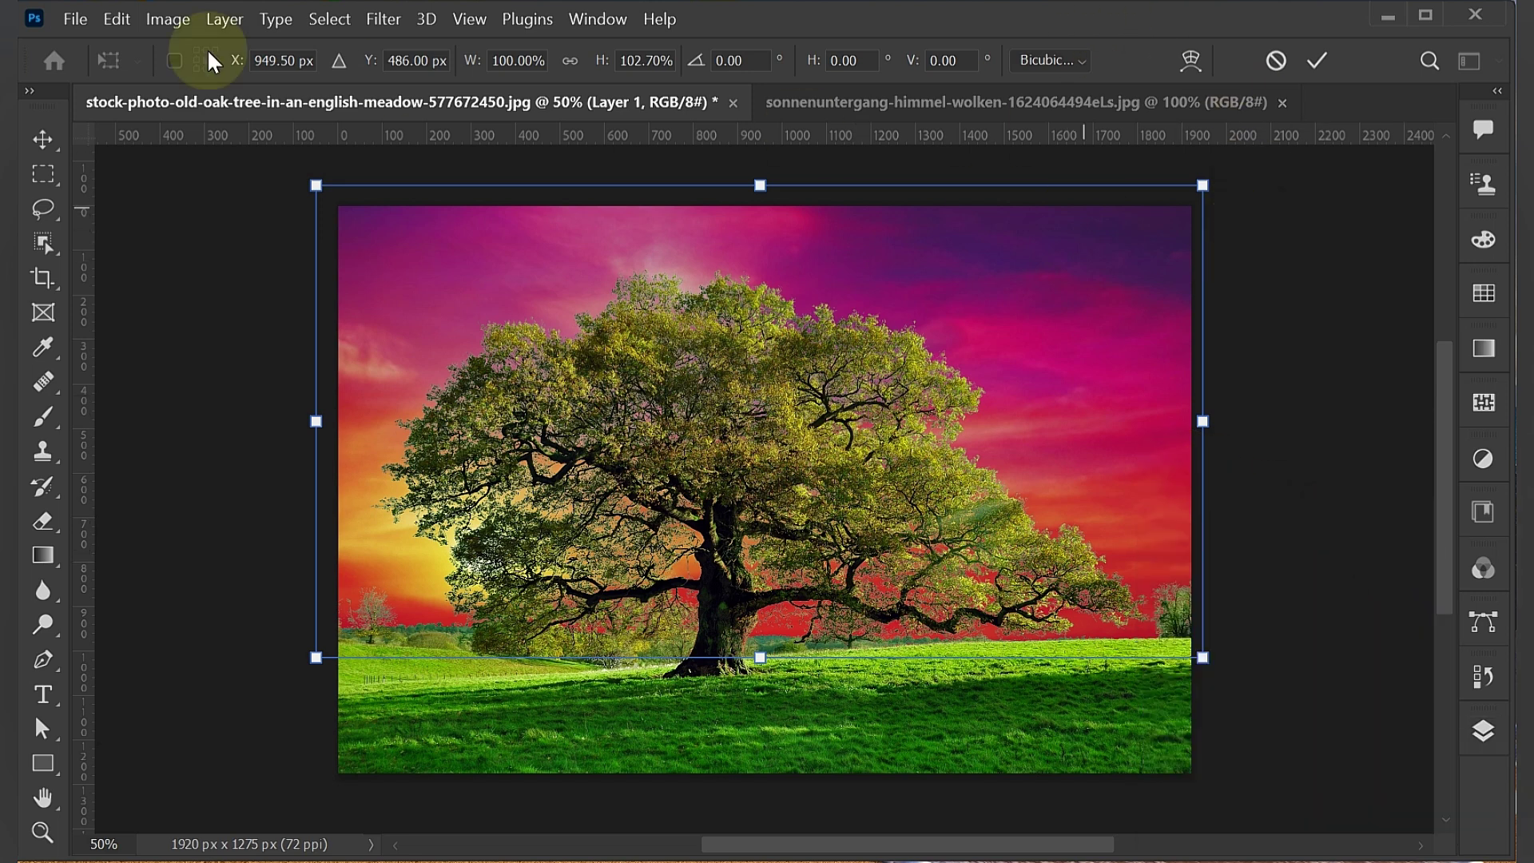
{"action": "left_click", "coordinate": [43, 173]}
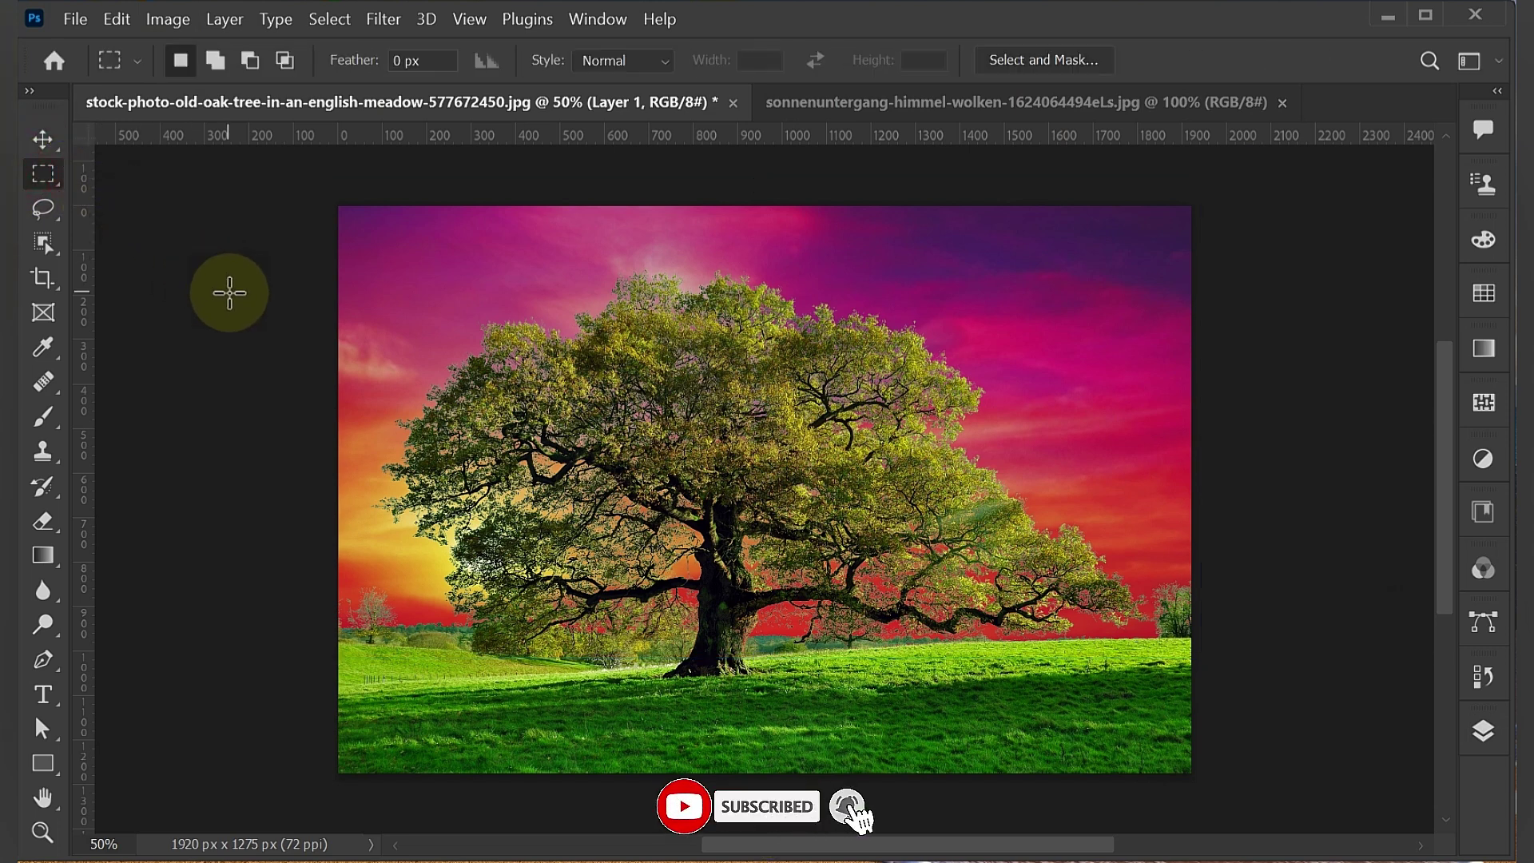
{"action": "scroll", "coordinate": [242, 459], "scroll_direction": "down", "scroll_amount": 1}
{"action": "scroll", "coordinate": [242, 459], "scroll_direction": "up", "scroll_amount": 1}
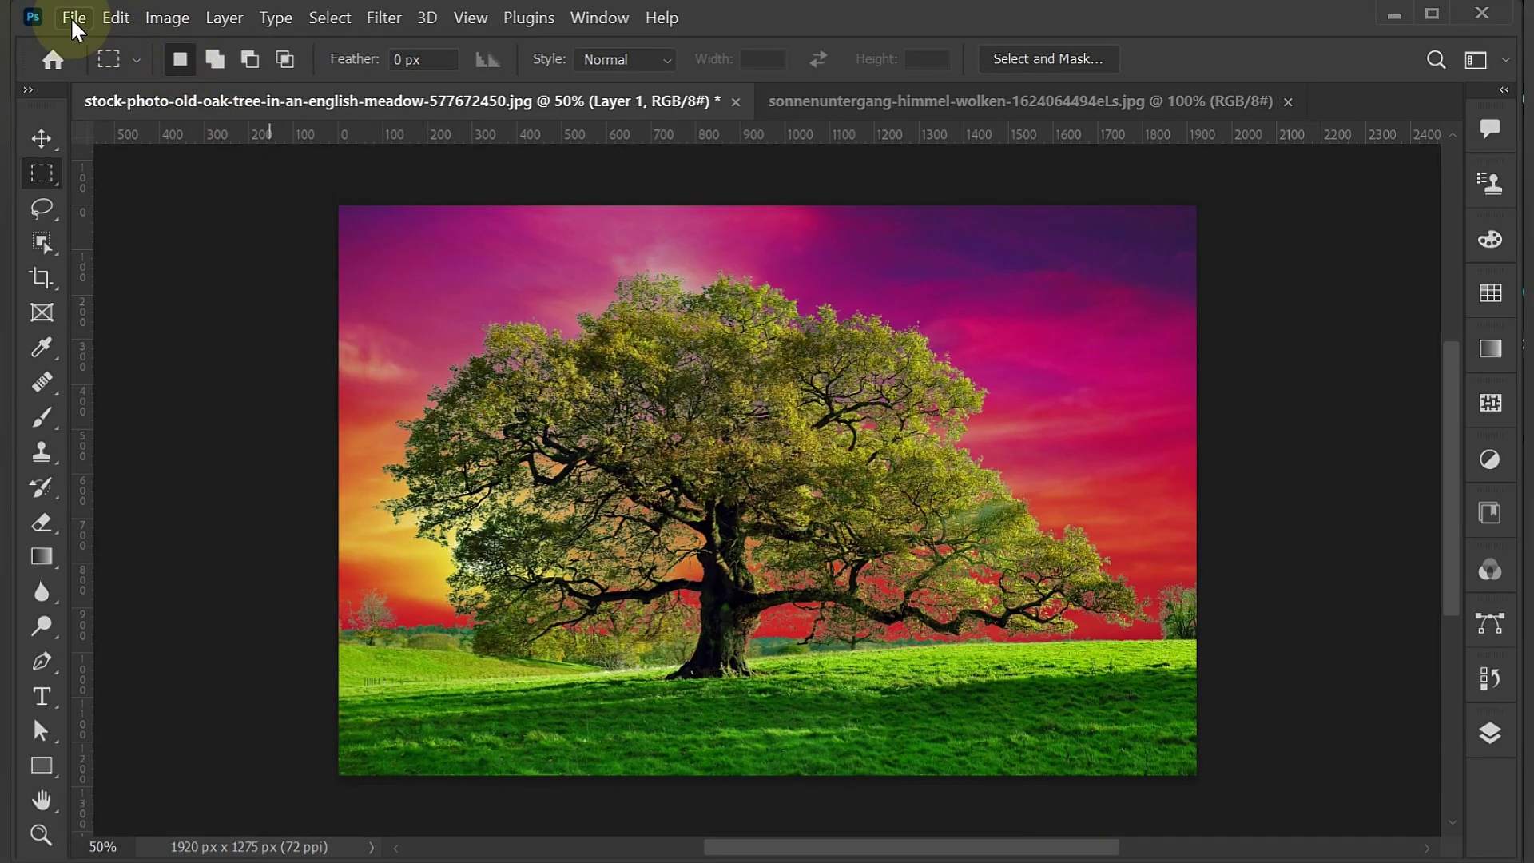
- Set up an export of the finished composite in JPG format with quality 7
{"action": "left_click", "coordinate": [73, 19]}
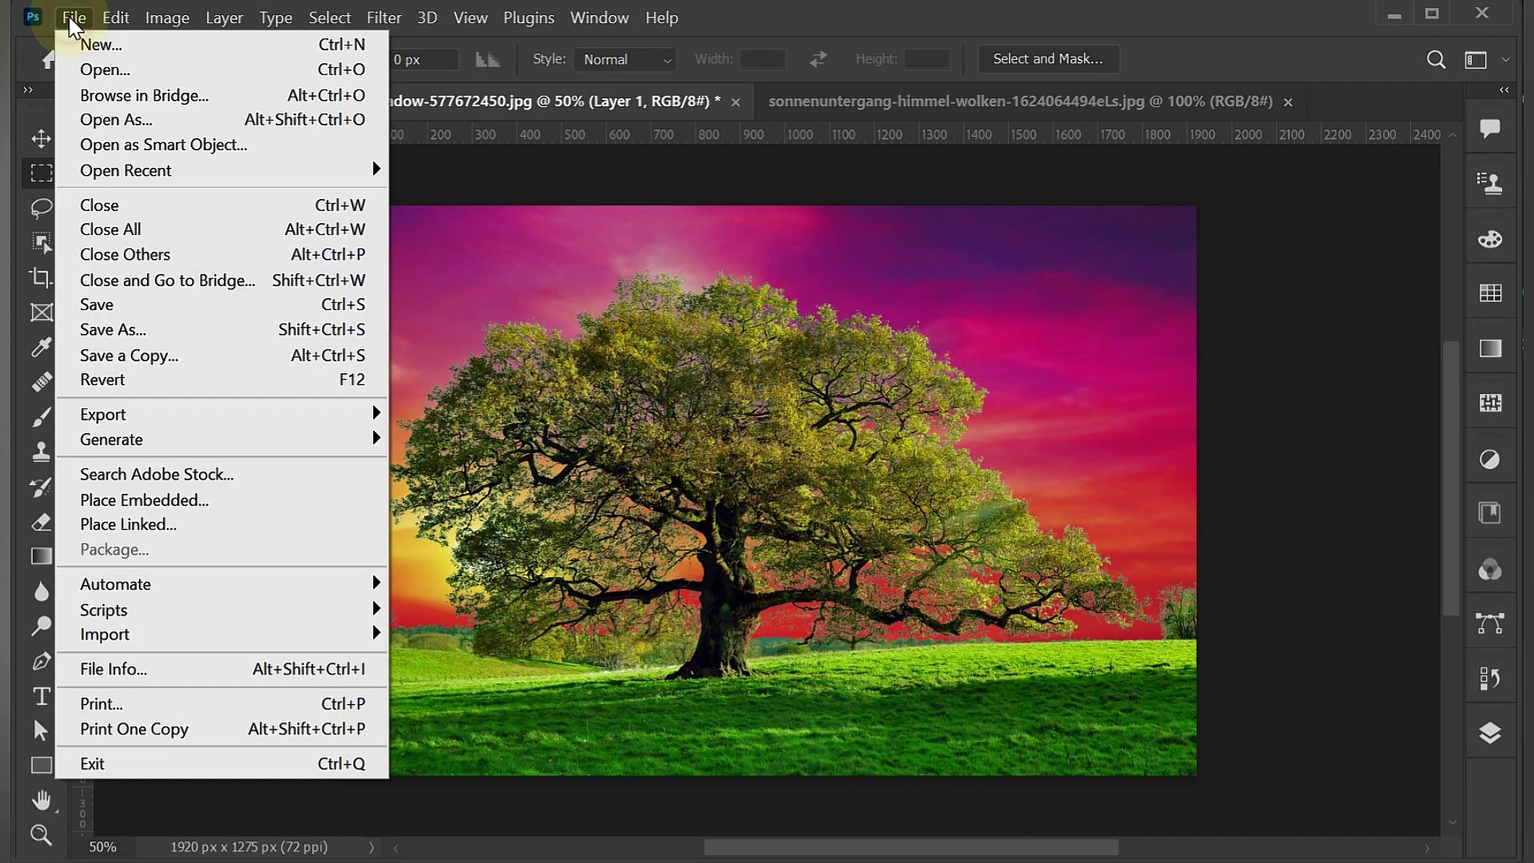
{"action": "mouse_move", "coordinate": [140, 419]}
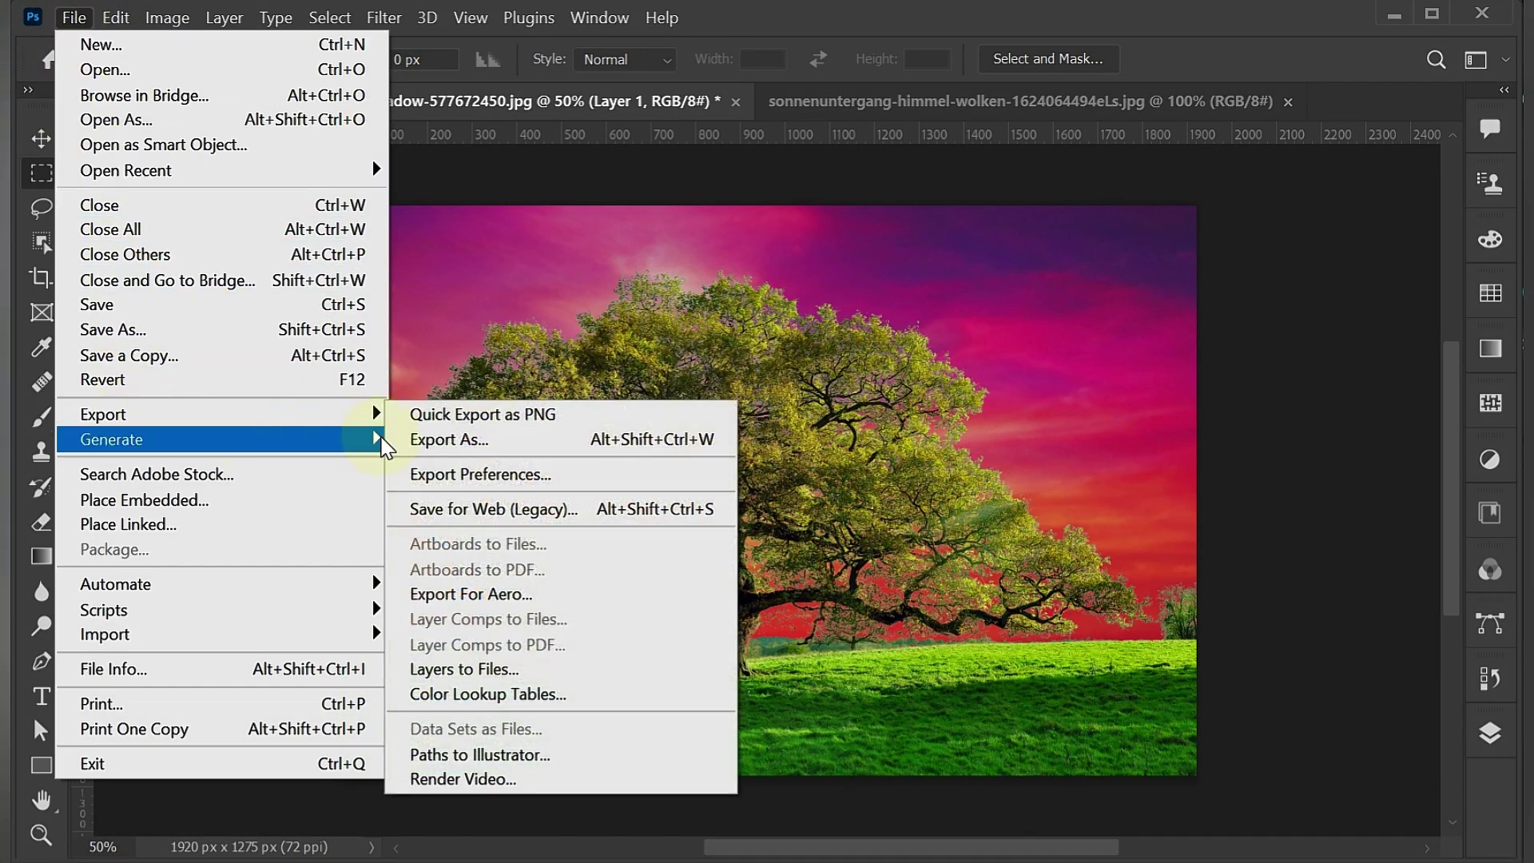
{"action": "left_click", "coordinate": [470, 440]}
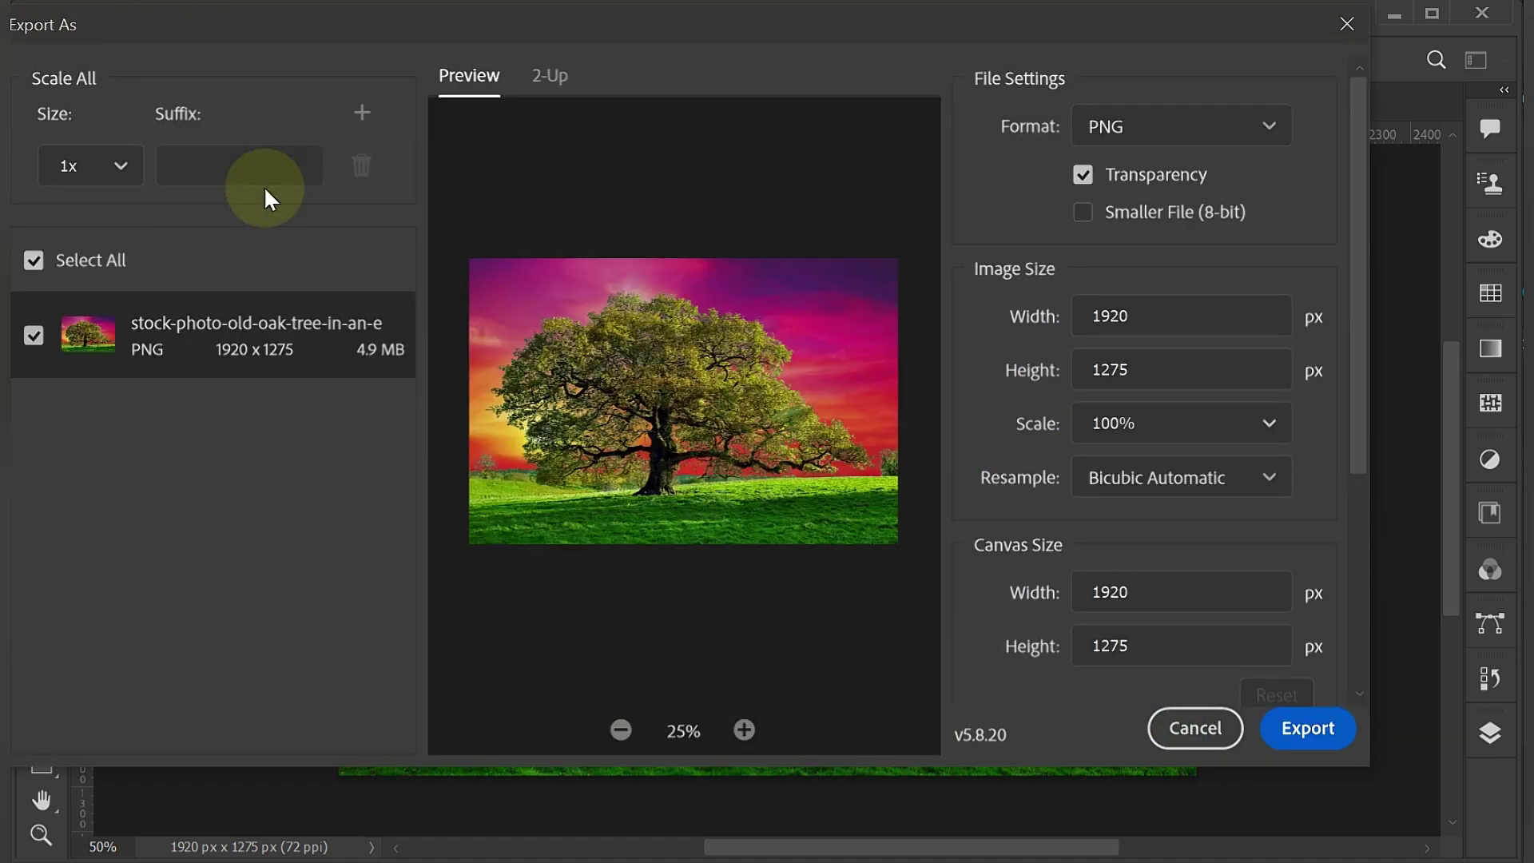
{"action": "left_click", "coordinate": [1154, 135]}
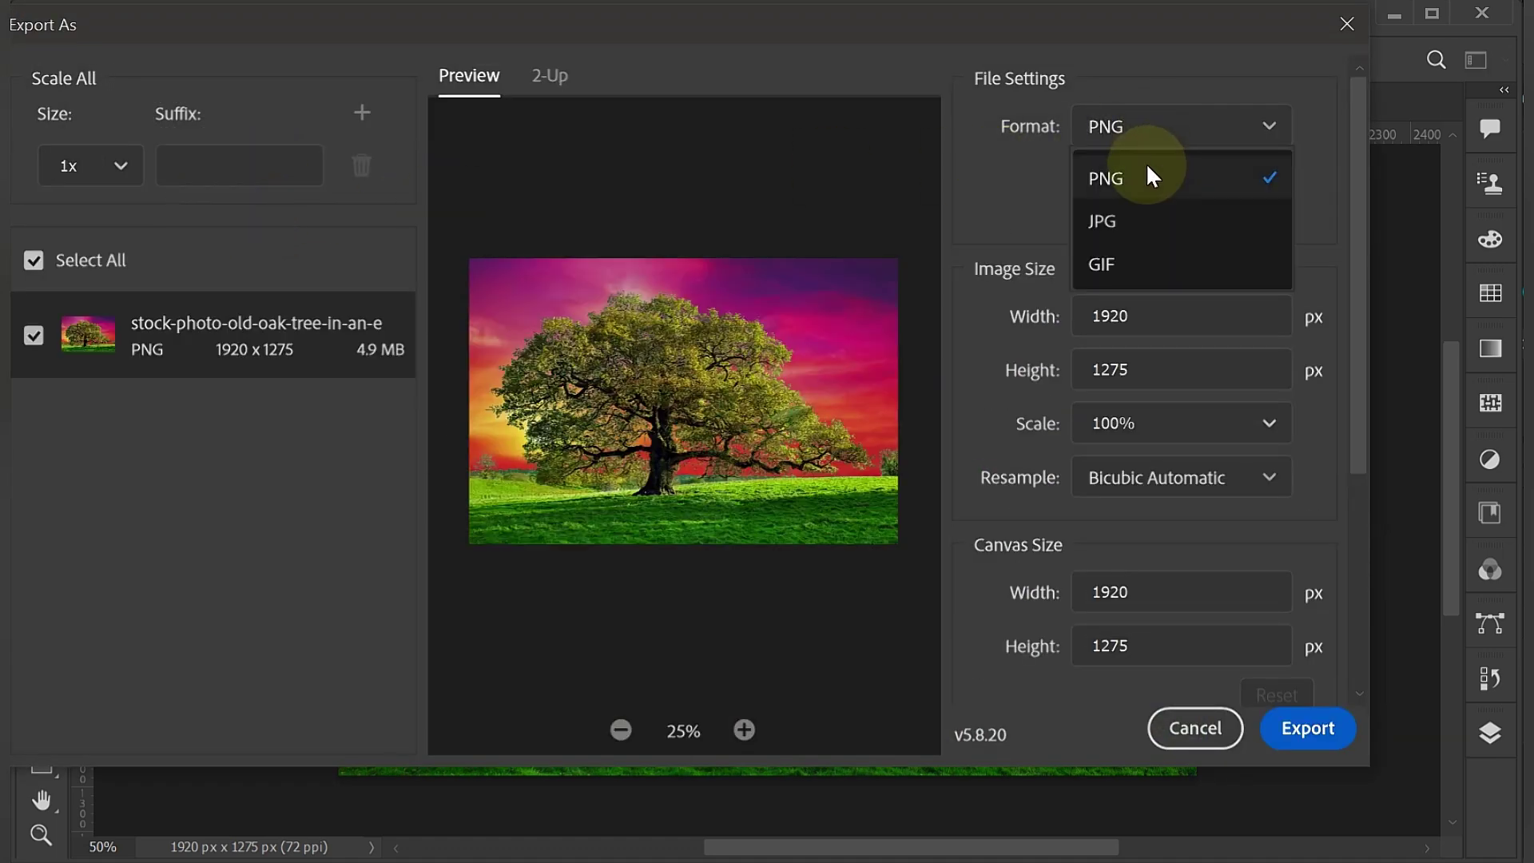
{"action": "left_click", "coordinate": [1131, 224]}
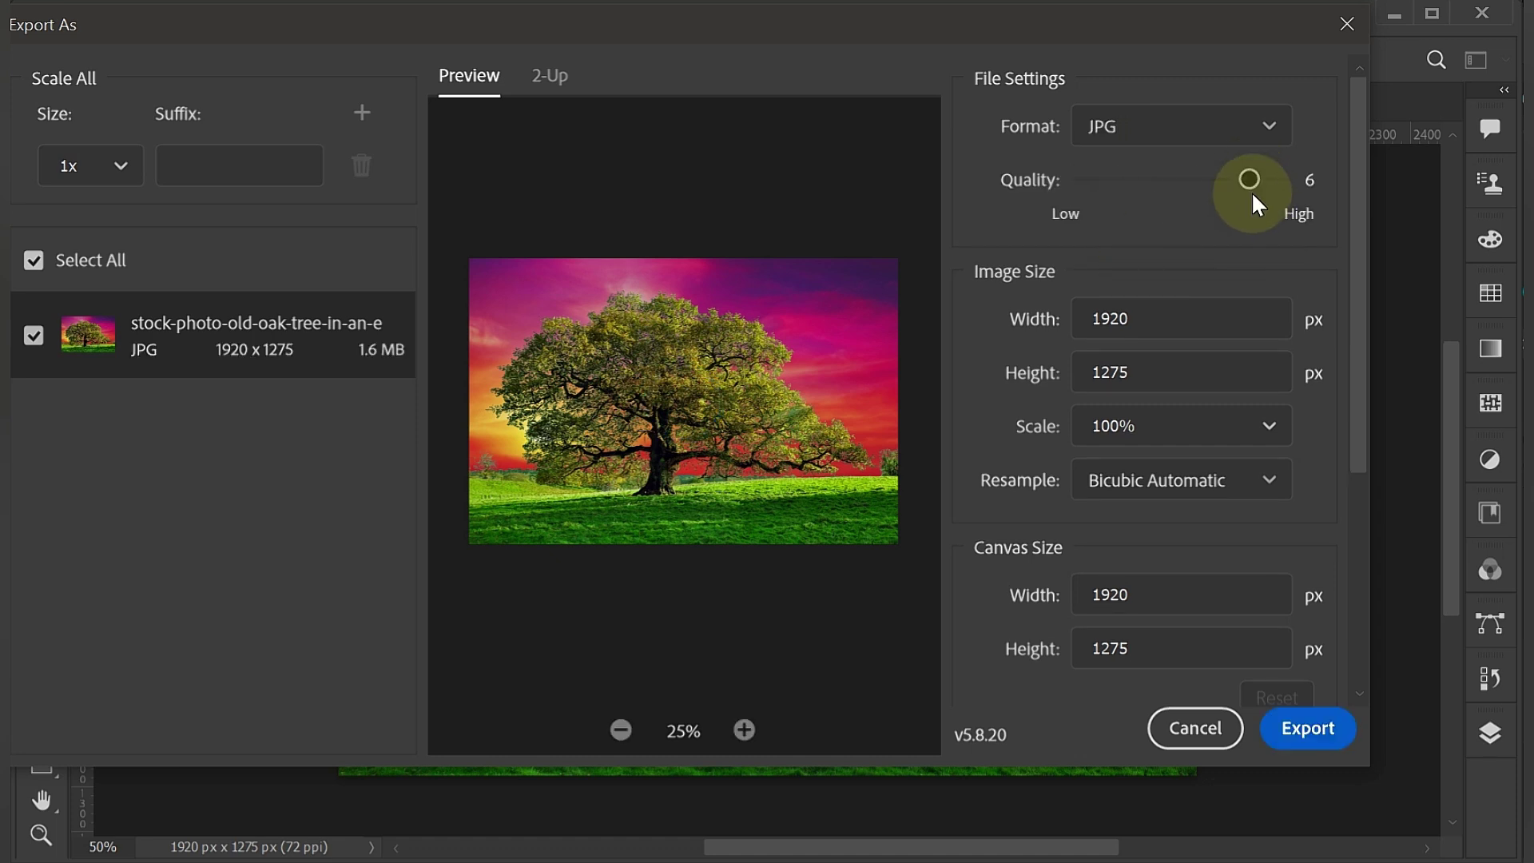
{"action": "left_click_drag", "start_coordinate": [1249, 184], "coordinate": [1329, 181]}
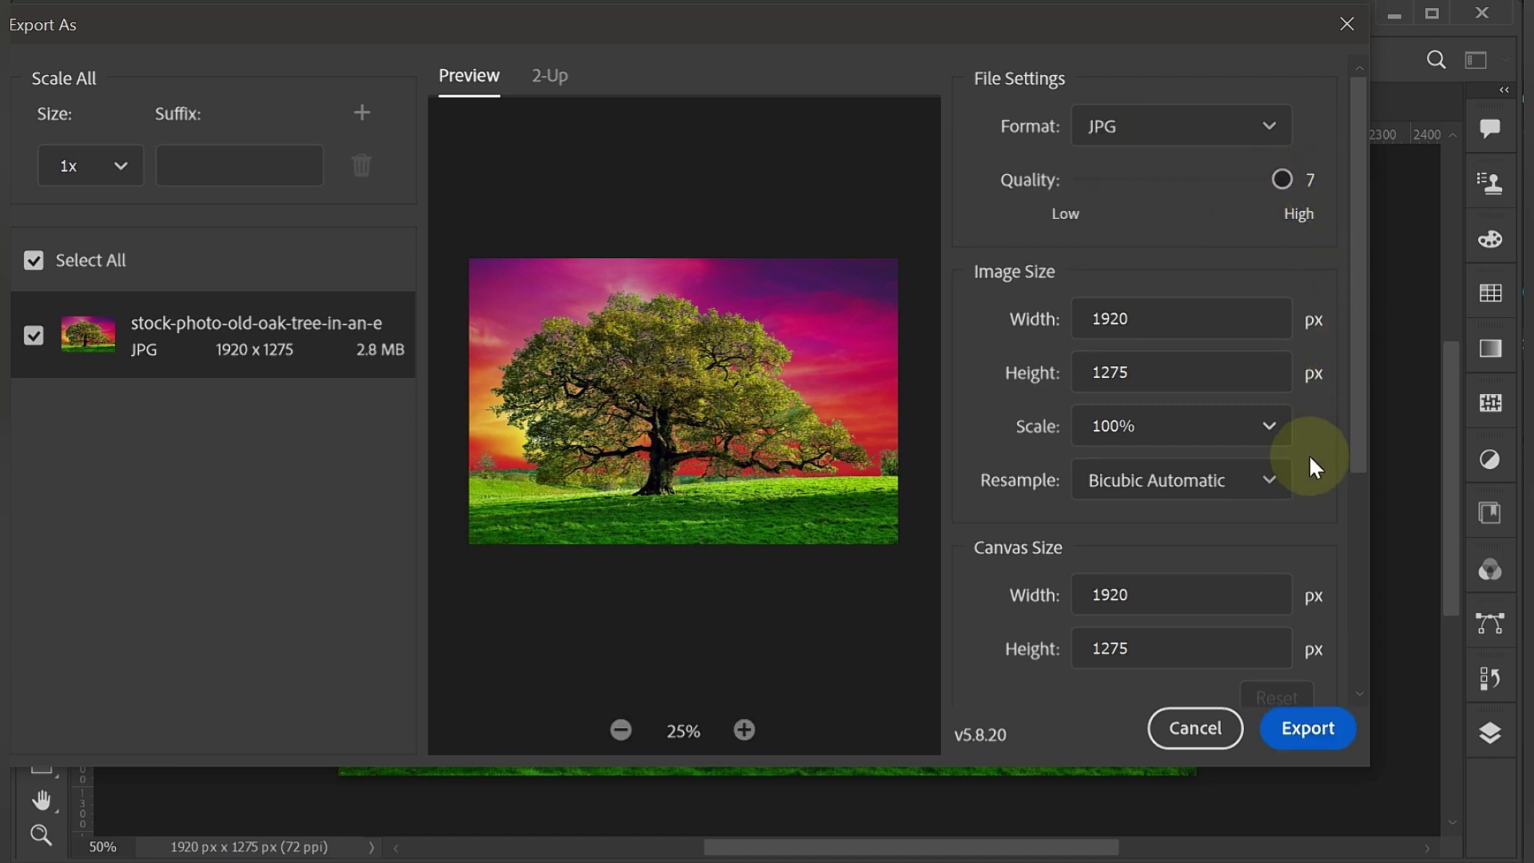
- Export the composite to the Desktop as a JPG file named final
{"action": "left_click", "coordinate": [1331, 731]}
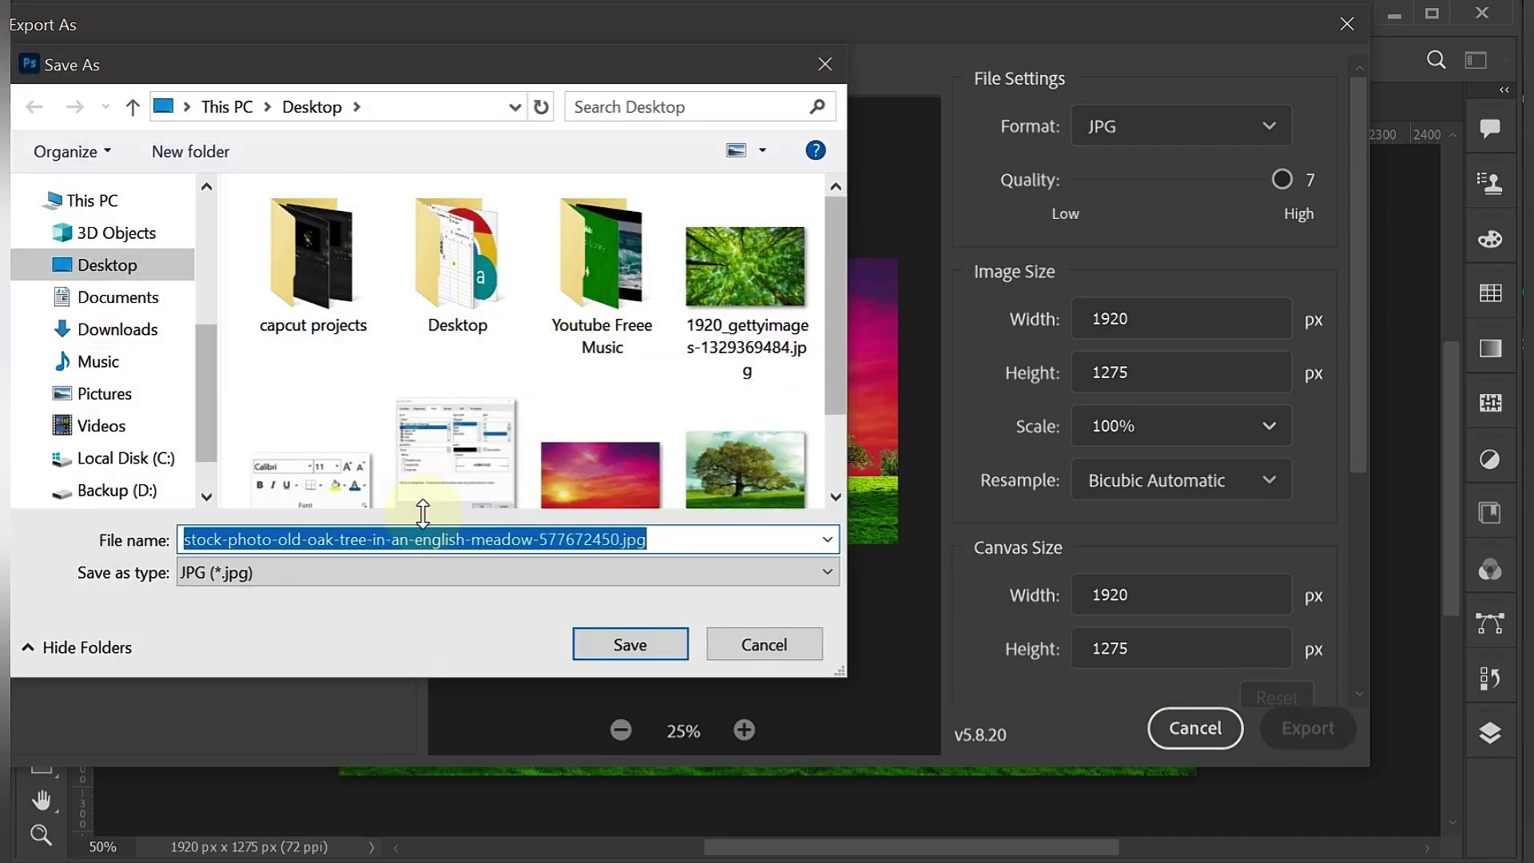
{"action": "type", "text": "final"}
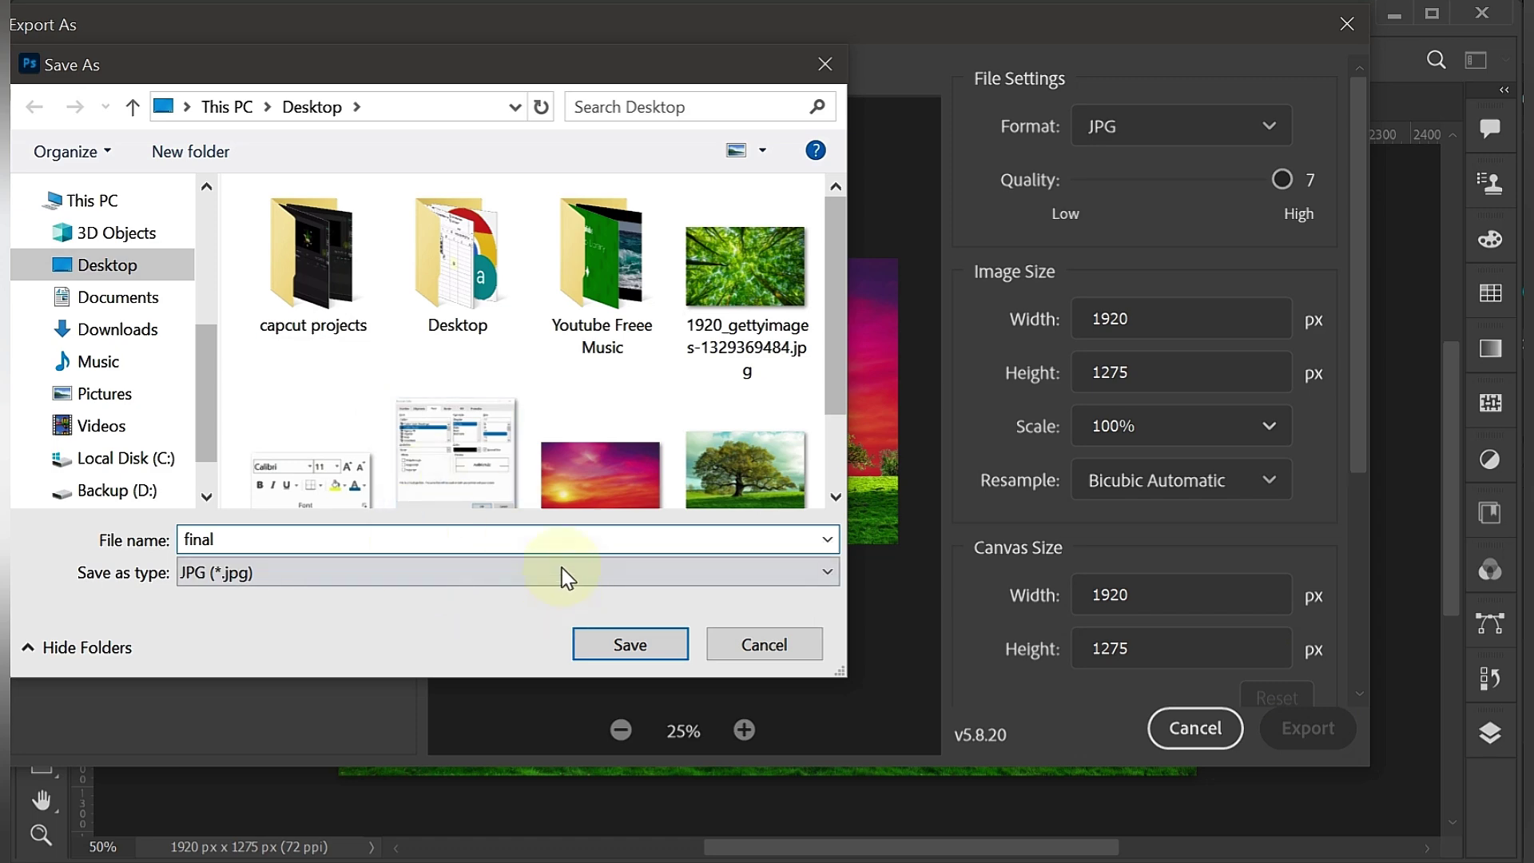
{"action": "left_click", "coordinate": [563, 569]}
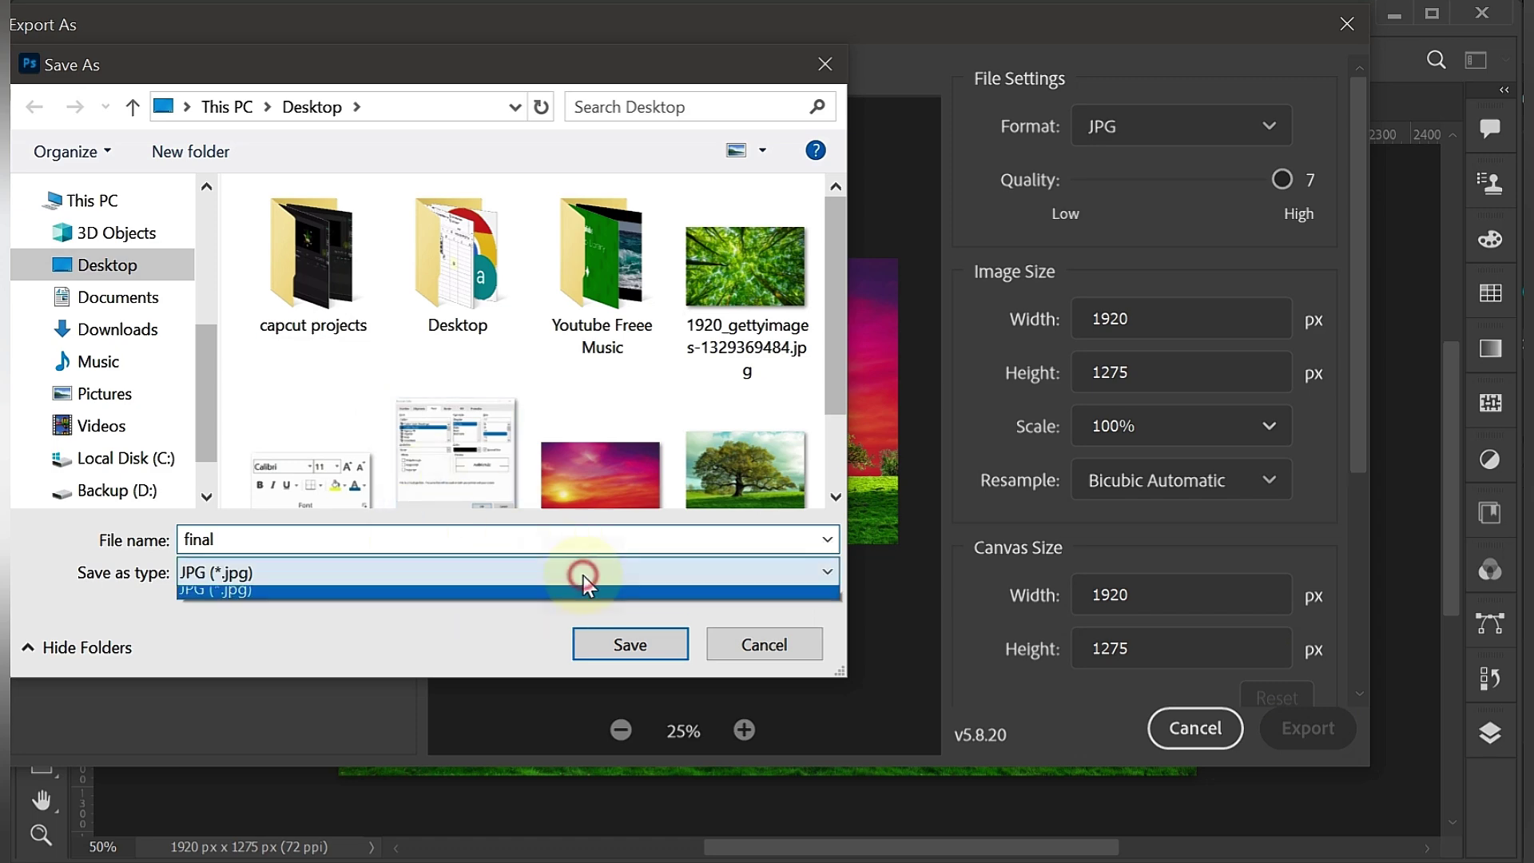
{"action": "left_click", "coordinate": [515, 605]}
{"action": "left_click", "coordinate": [622, 648]}
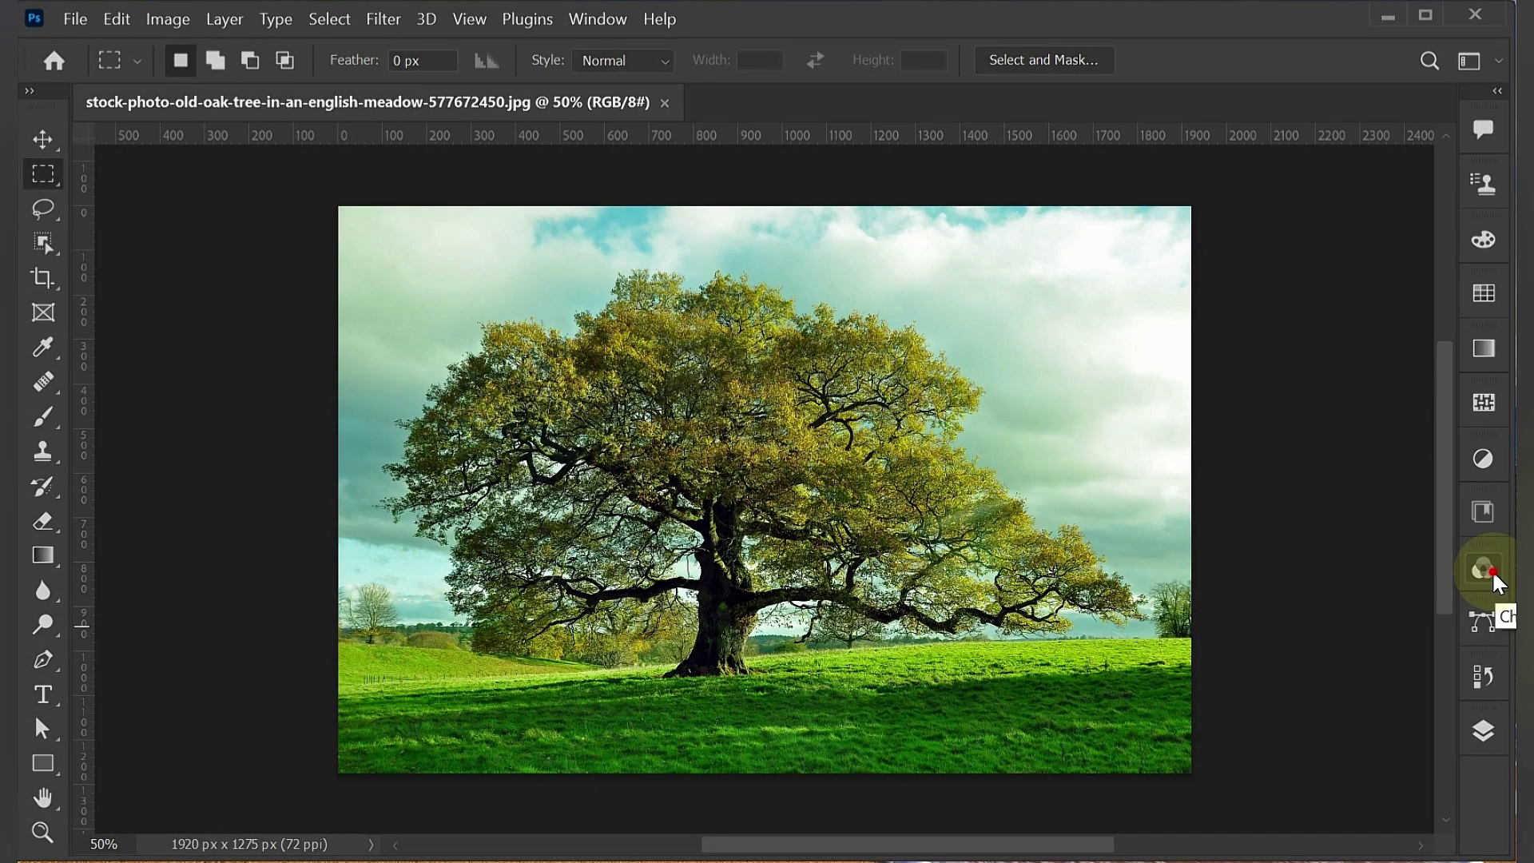
- Isolate the Blue channel of the original oak tree photo and duplicate it
{"action": "left_click", "coordinate": [1493, 572]}
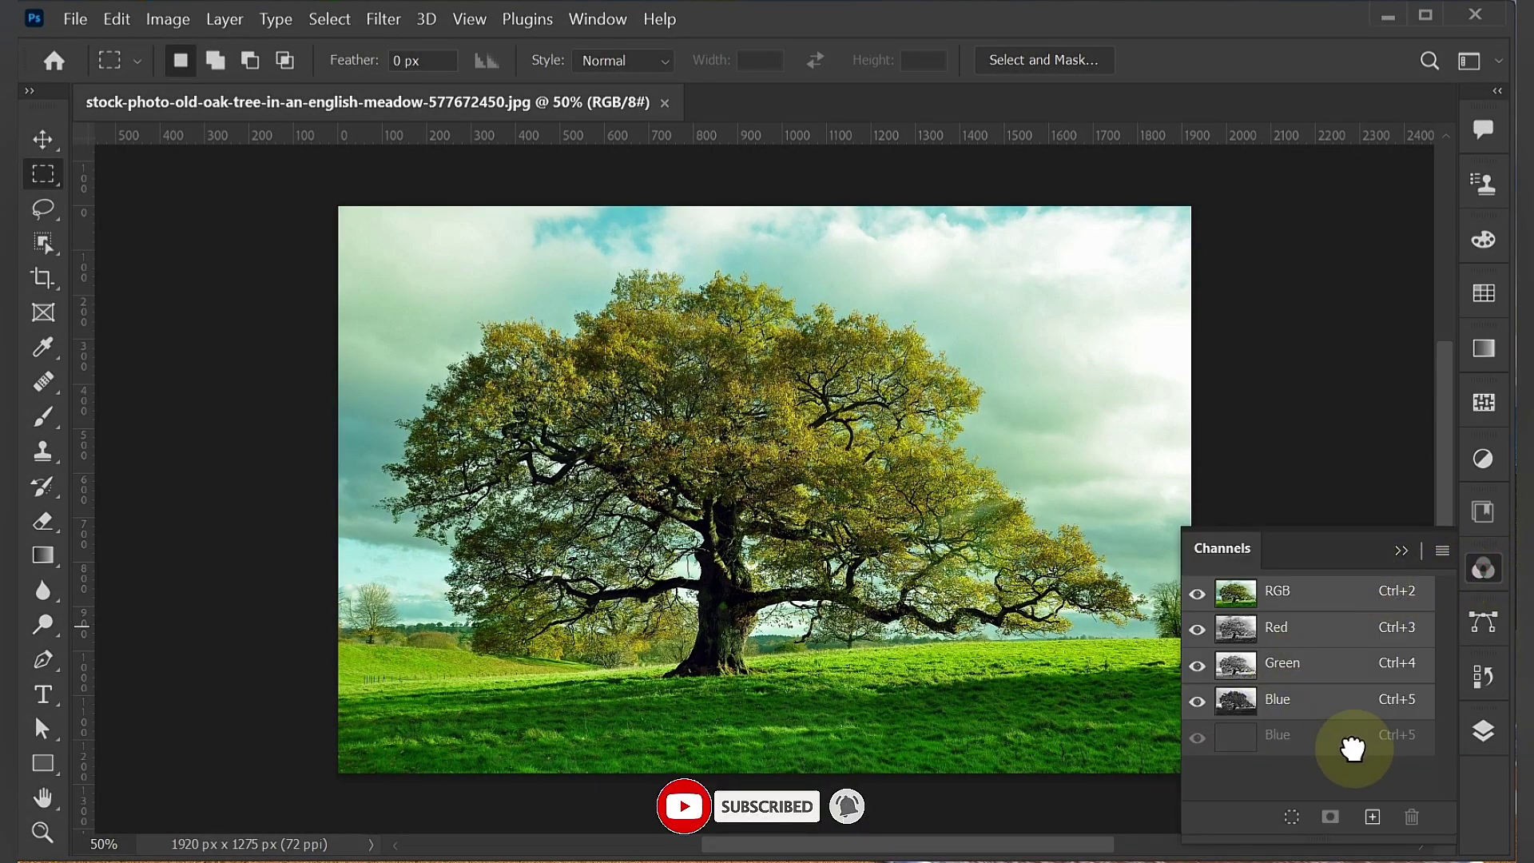
{"action": "left_click", "coordinate": [1349, 717]}
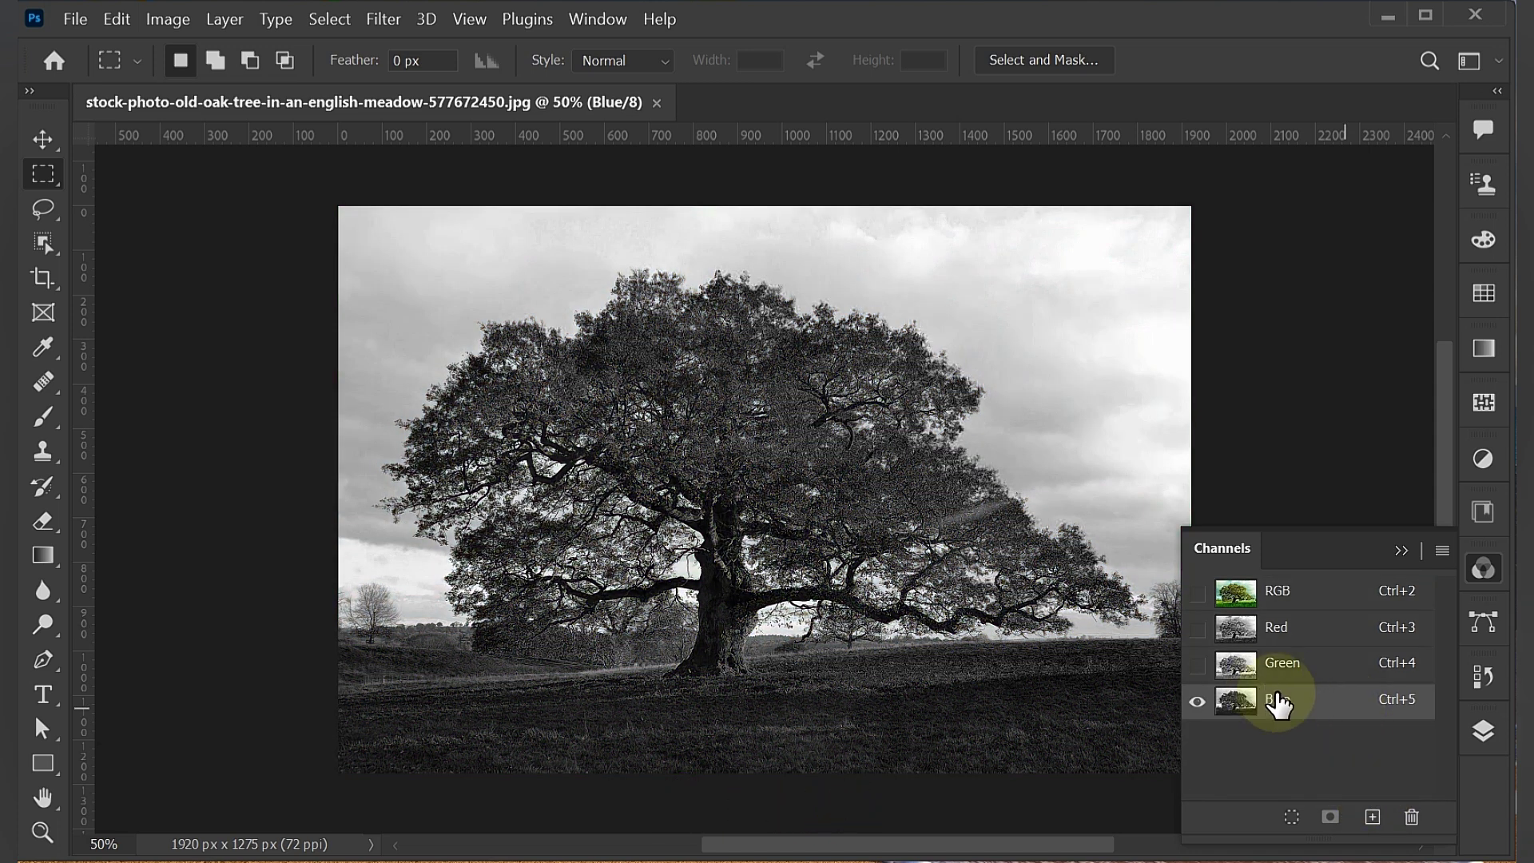
{"action": "left_click_drag", "start_coordinate": [1274, 702], "coordinate": [1375, 816]}
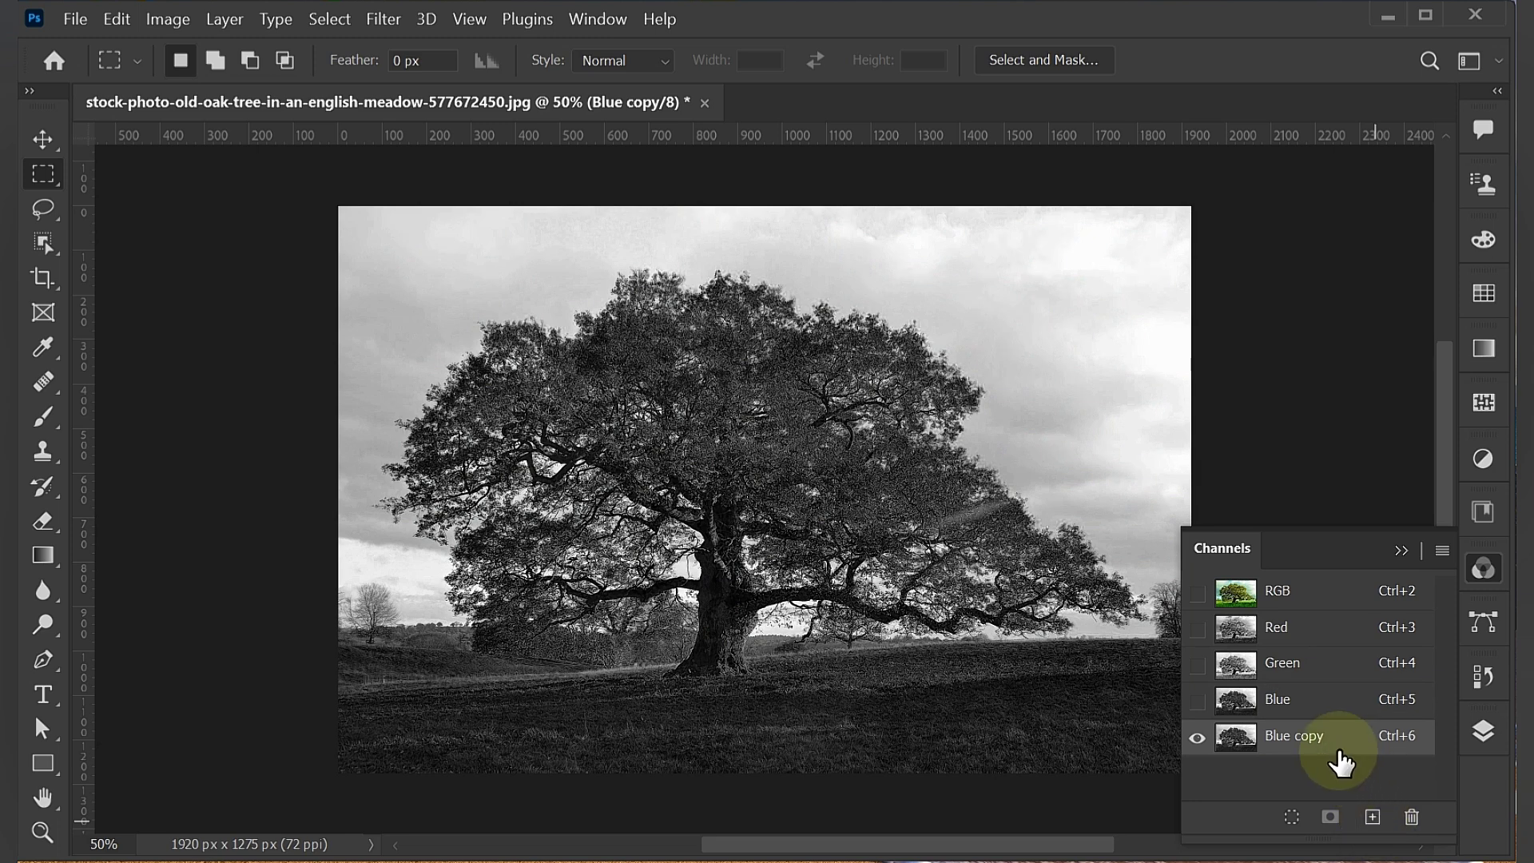
- Apply Levels to the Blue copy channel with input levels 143, 0.01 and 145 to turn the tree into a black silhouette
{"action": "left_click", "coordinate": [168, 18]}
{"action": "mouse_move", "coordinate": [194, 80]}
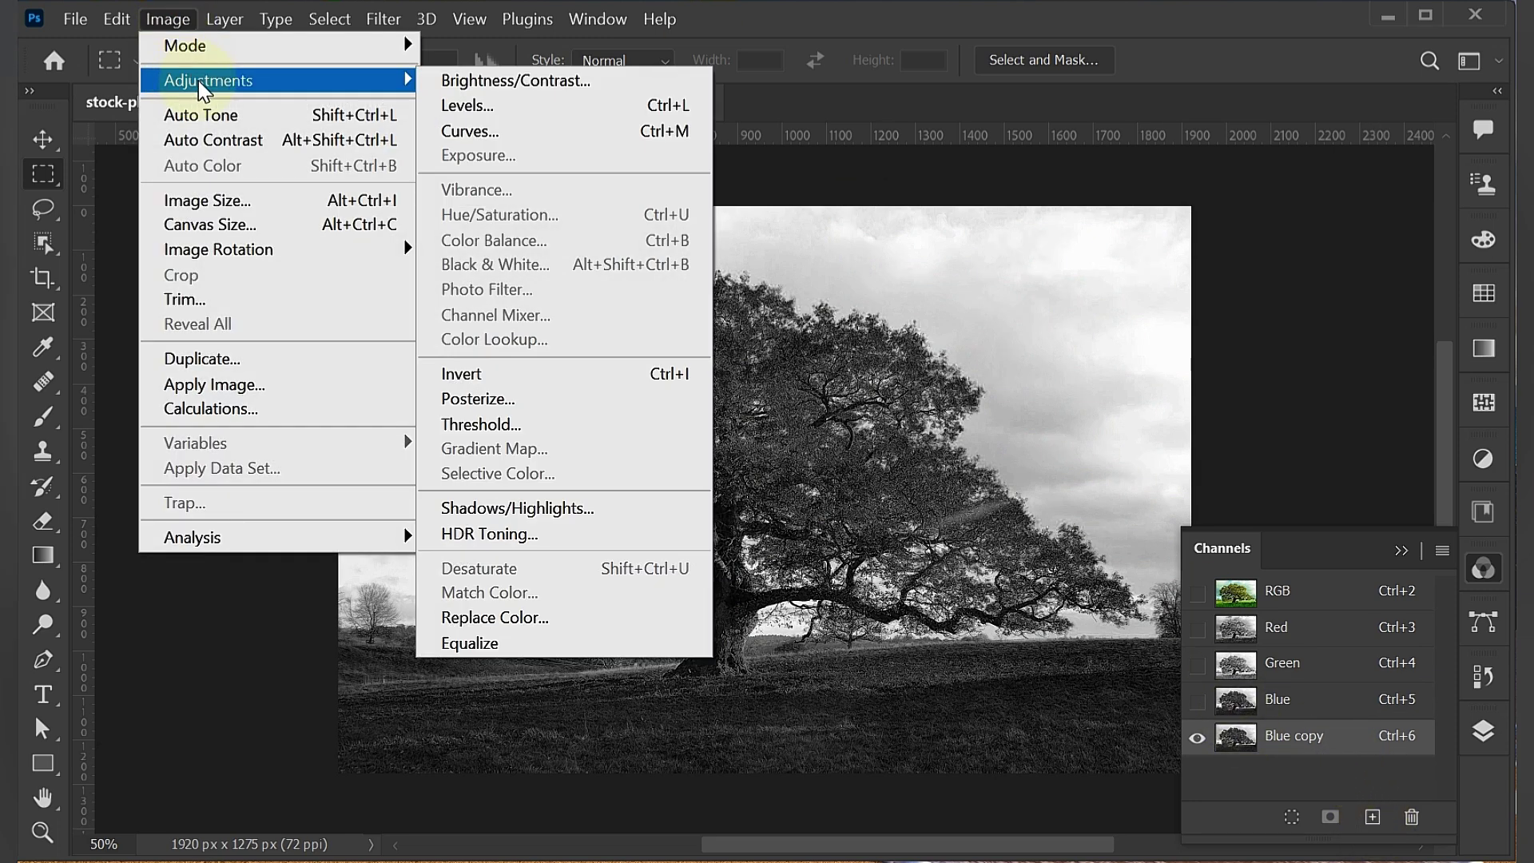
{"action": "left_click", "coordinate": [482, 105]}
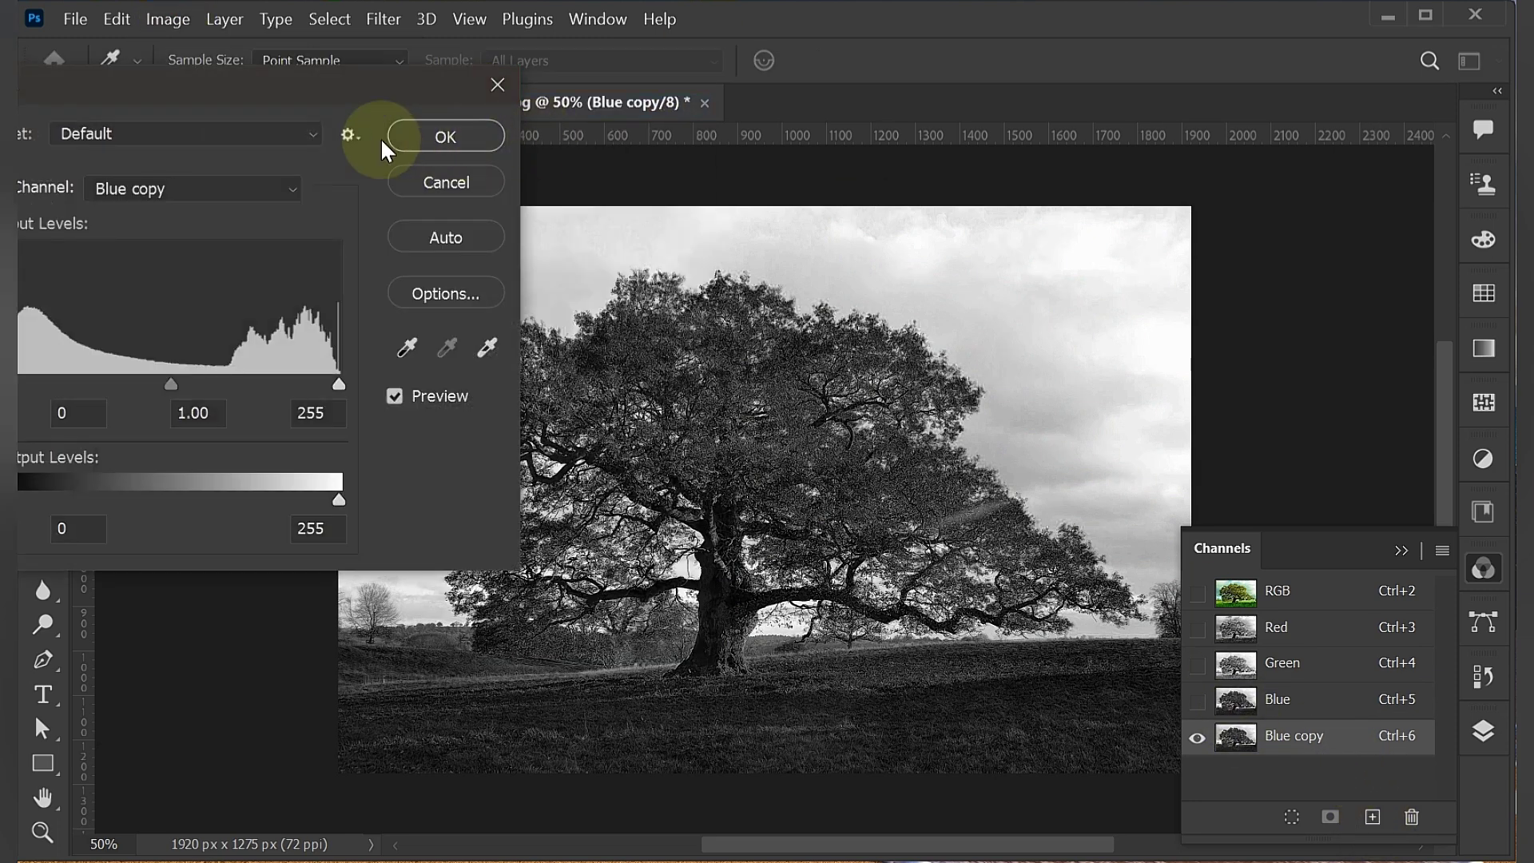
{"action": "left_click", "coordinate": [166, 125]}
{"action": "left_click", "coordinate": [147, 155]}
{"action": "left_click", "coordinate": [142, 186]}
{"action": "left_click", "coordinate": [142, 212]}
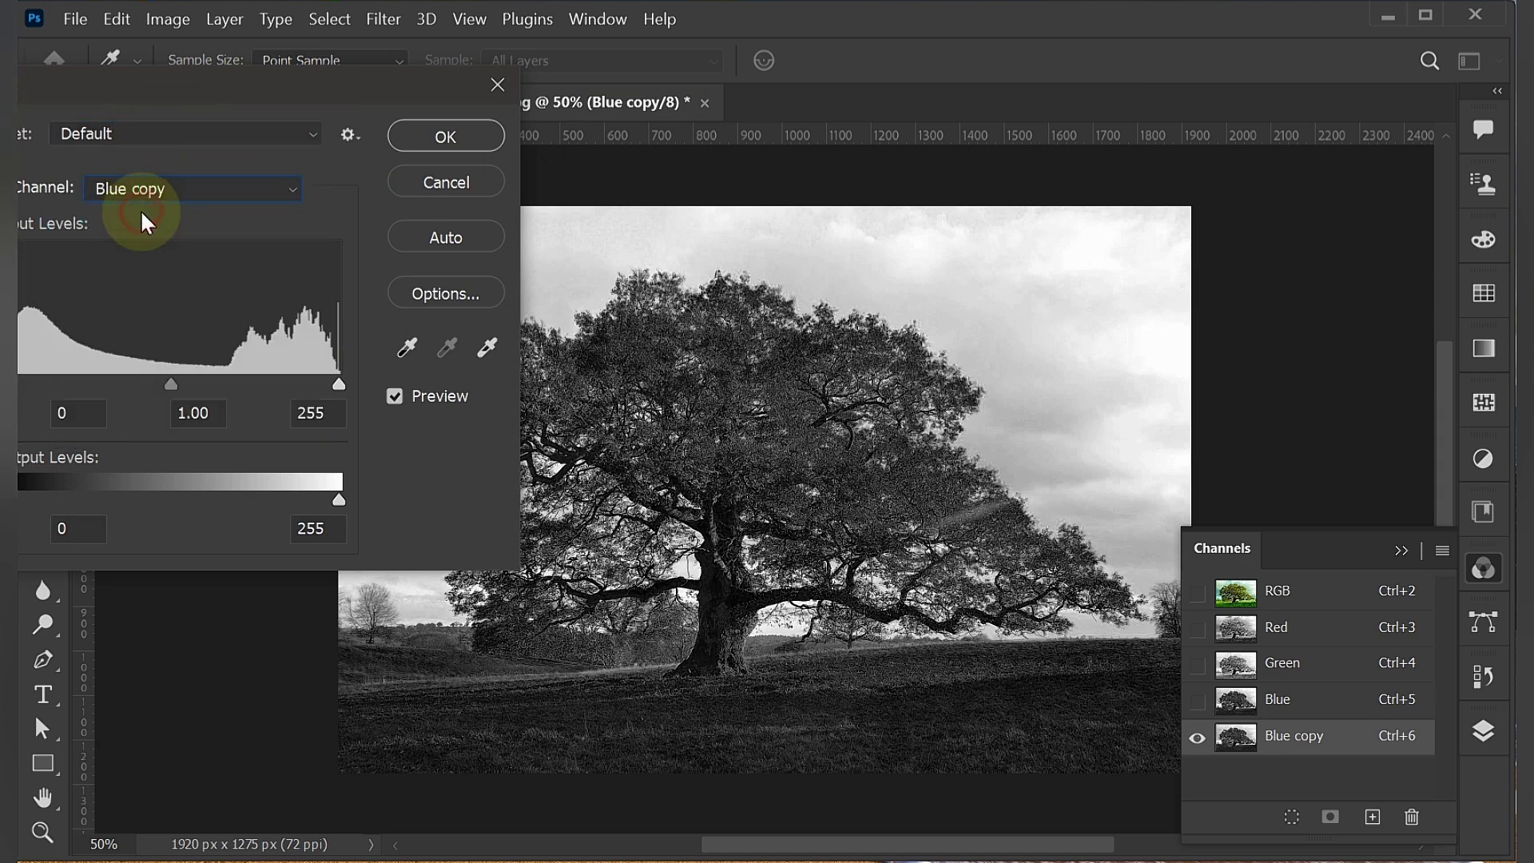
{"action": "left_click_drag", "start_coordinate": [339, 389], "coordinate": [214, 395]}
{"action": "left_click_drag", "start_coordinate": [4, 389], "coordinate": [195, 388]}
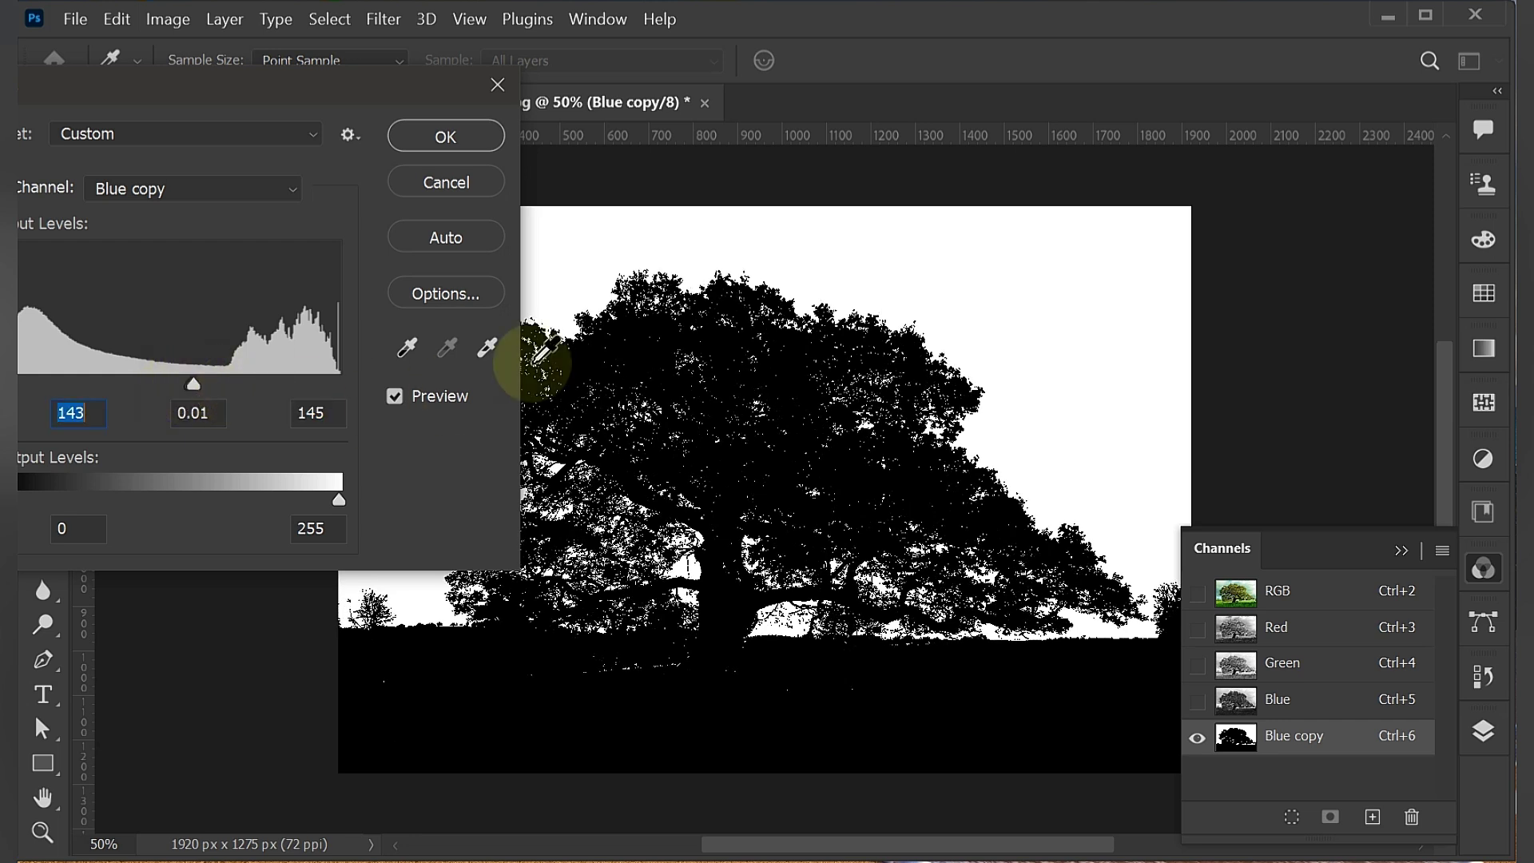
{"action": "left_click", "coordinate": [467, 138]}
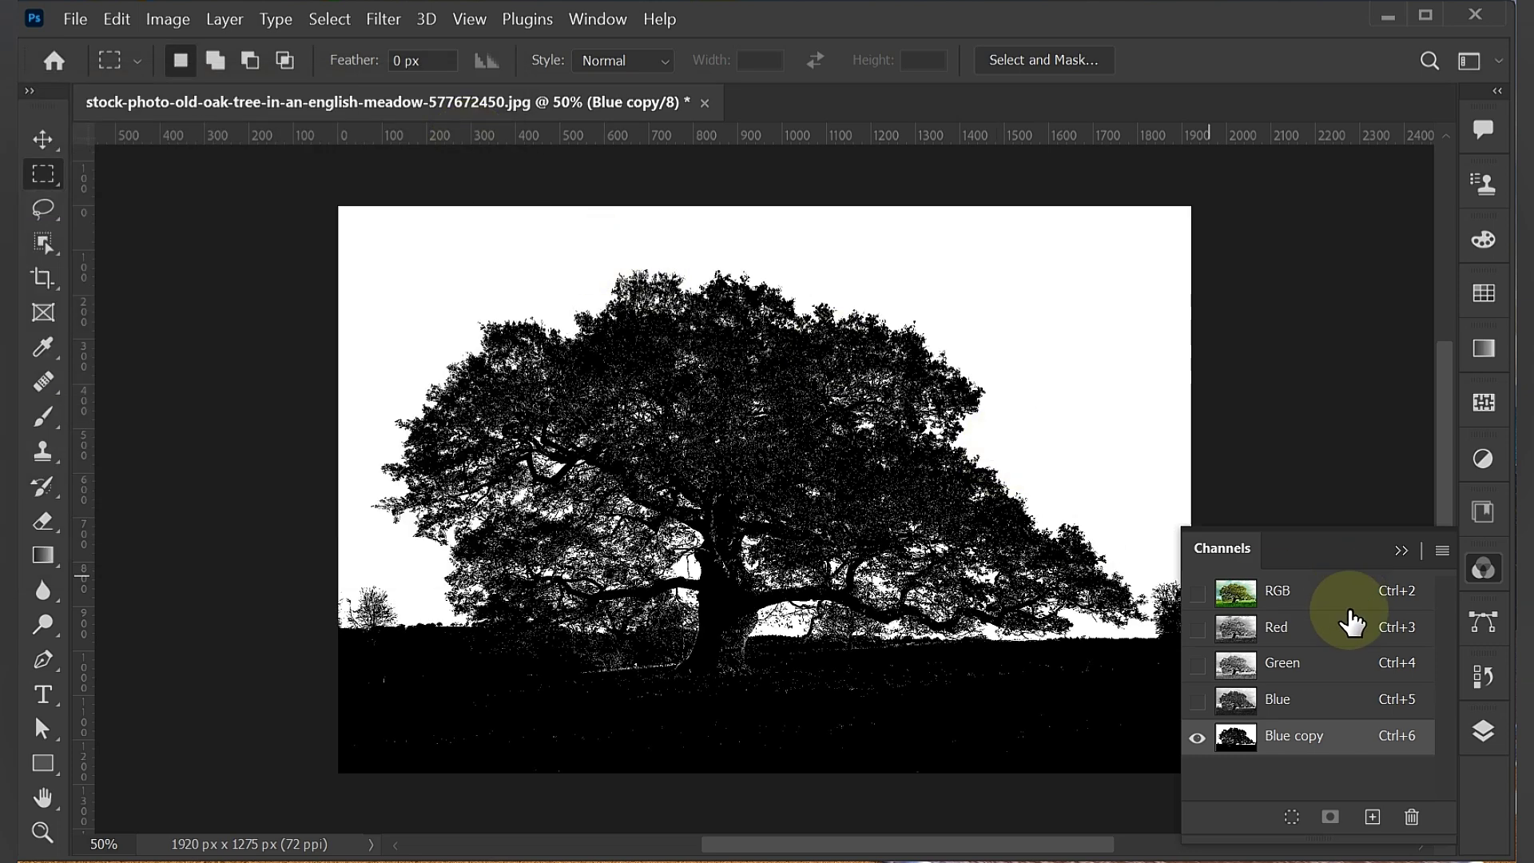
- Load the Blue copy channel as a selection and return to the RGB composite
{"action": "left_click", "coordinate": [1293, 819]}
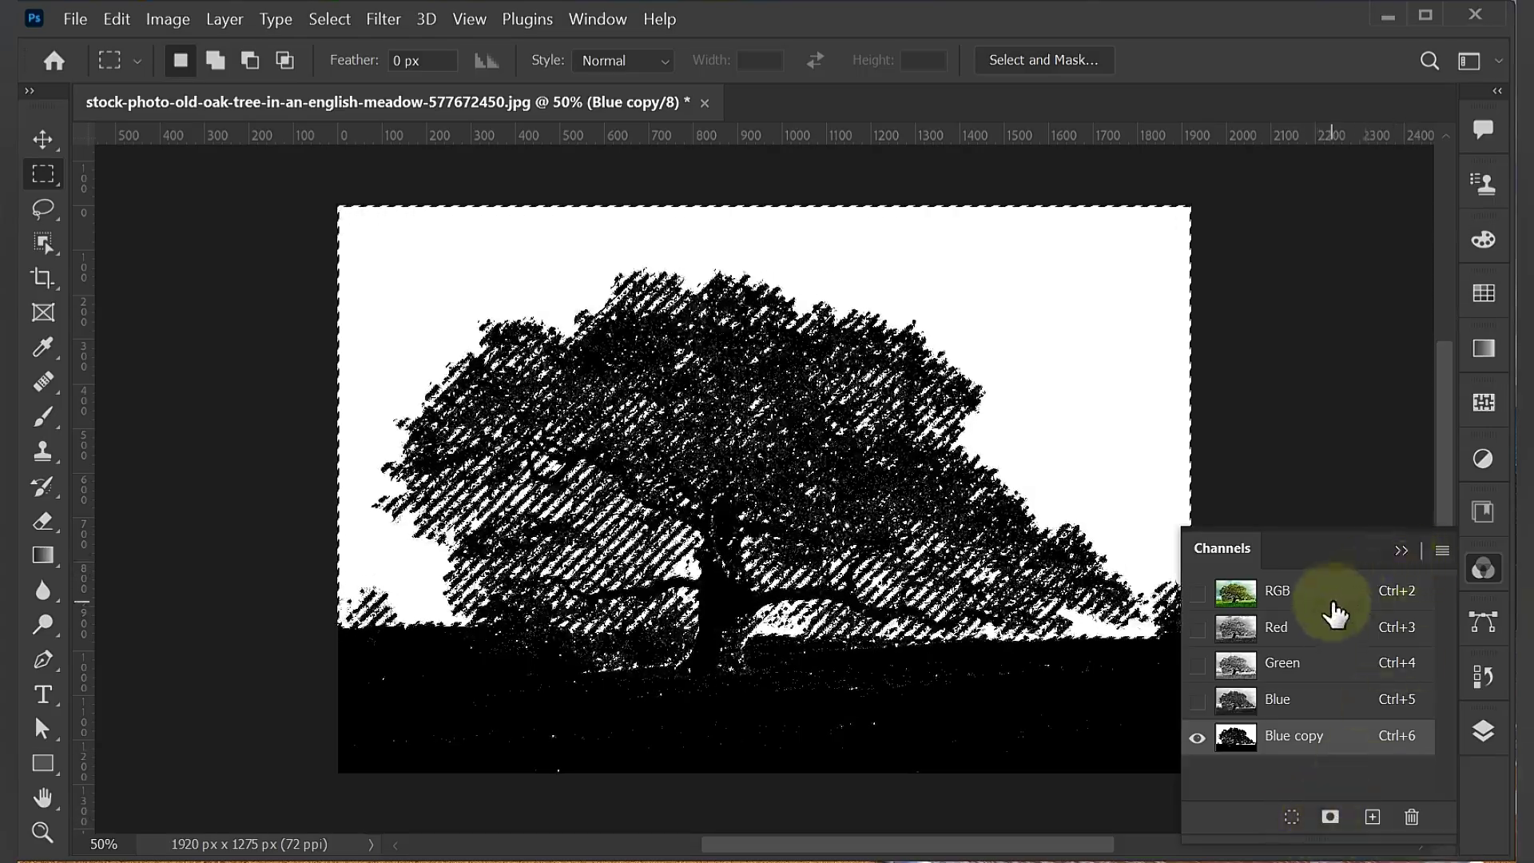
{"action": "left_click", "coordinate": [1336, 598]}
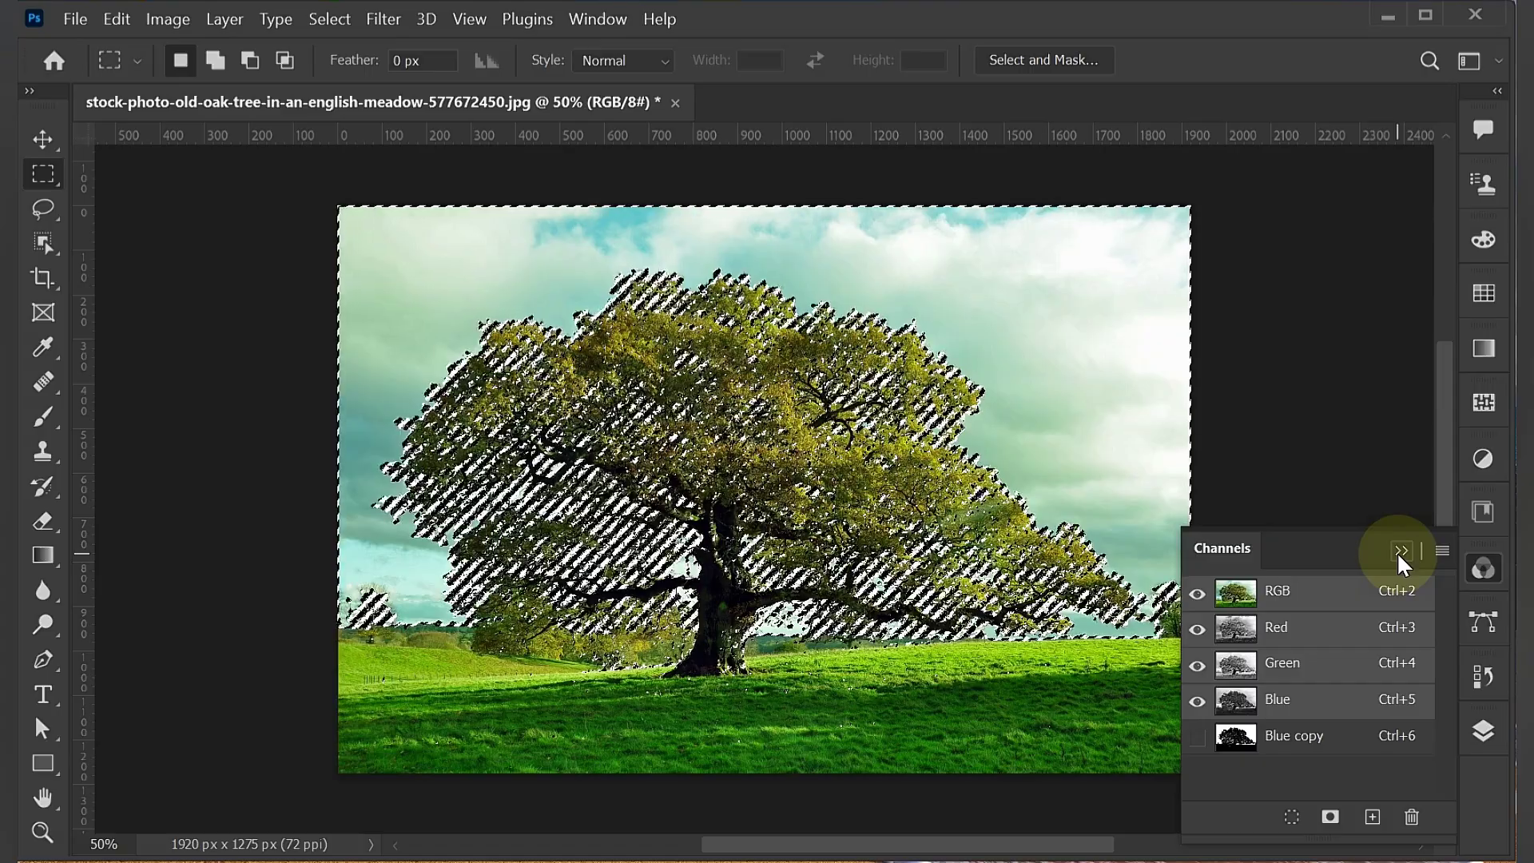
{"action": "left_click", "coordinate": [1400, 550]}
- Invert the selection and add it as a layer mask on the Background layer to hide the sky
{"action": "left_click", "coordinate": [1483, 729]}
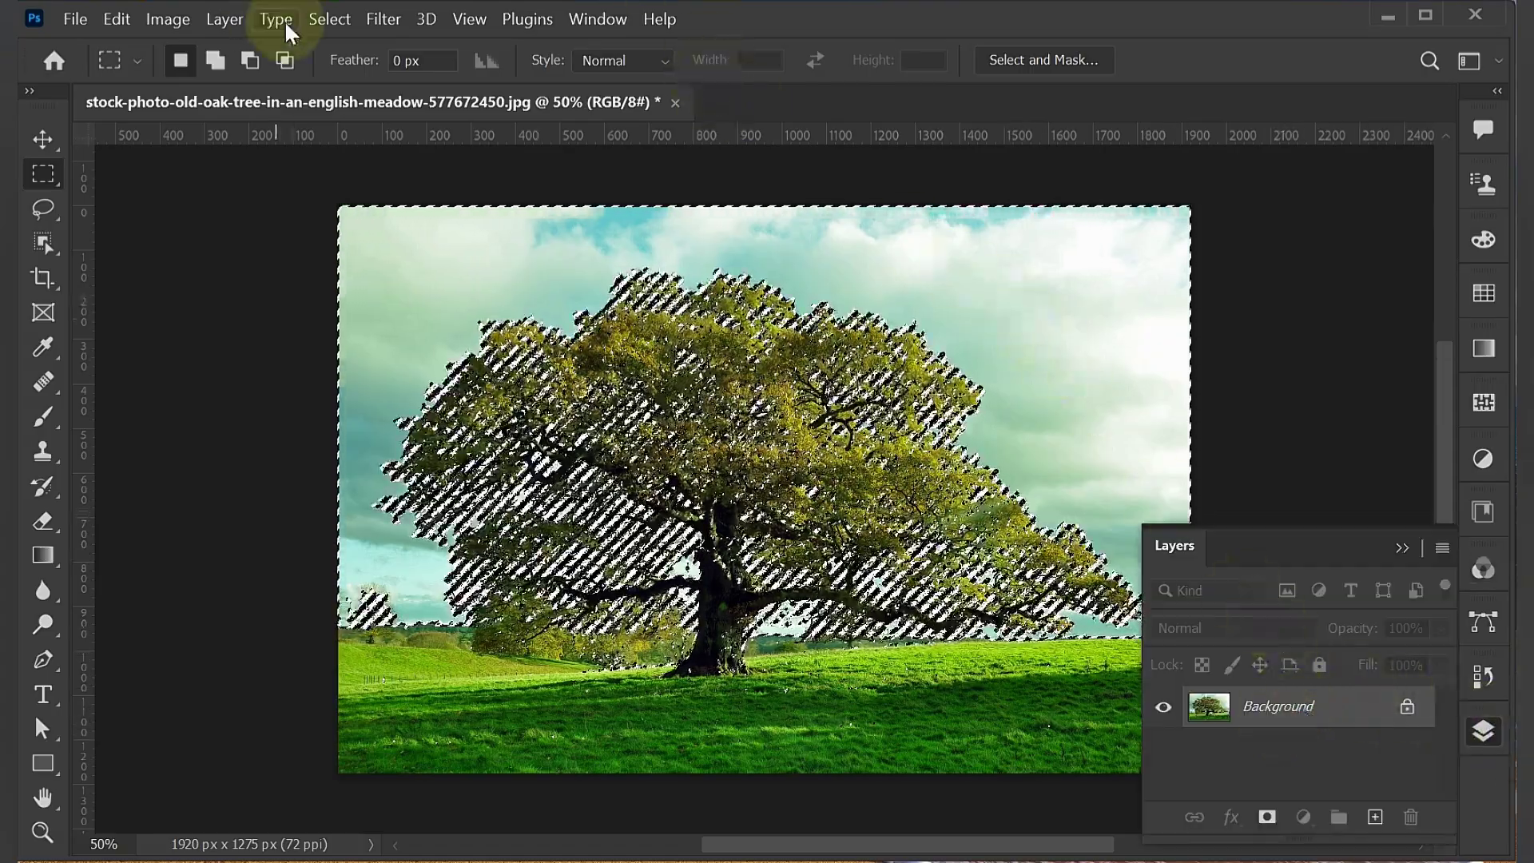
{"action": "left_click", "coordinate": [337, 19]}
{"action": "left_click", "coordinate": [334, 117]}
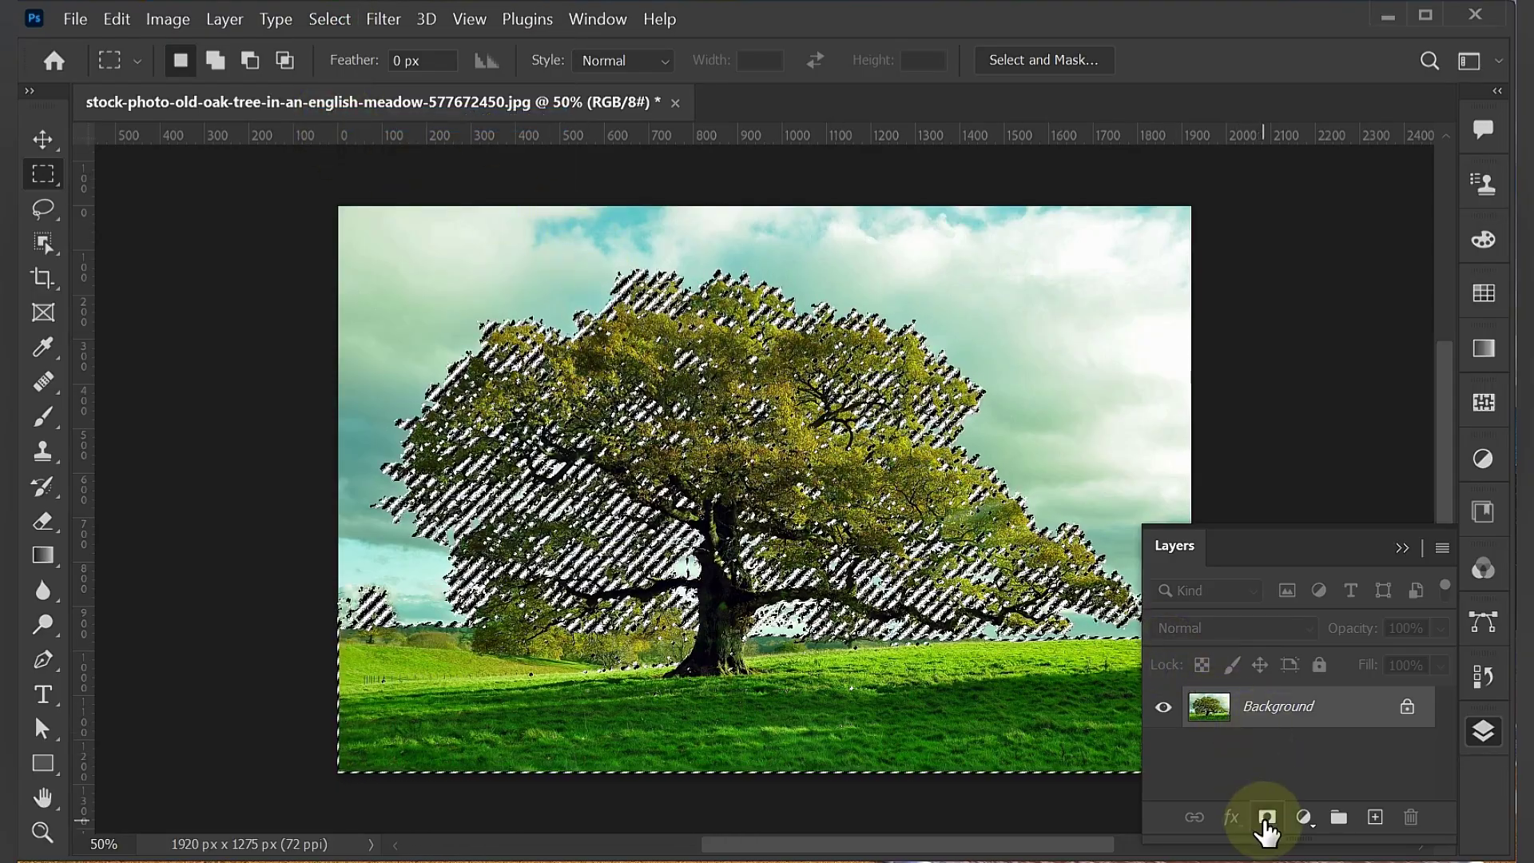
{"action": "left_click", "coordinate": [1267, 817]}
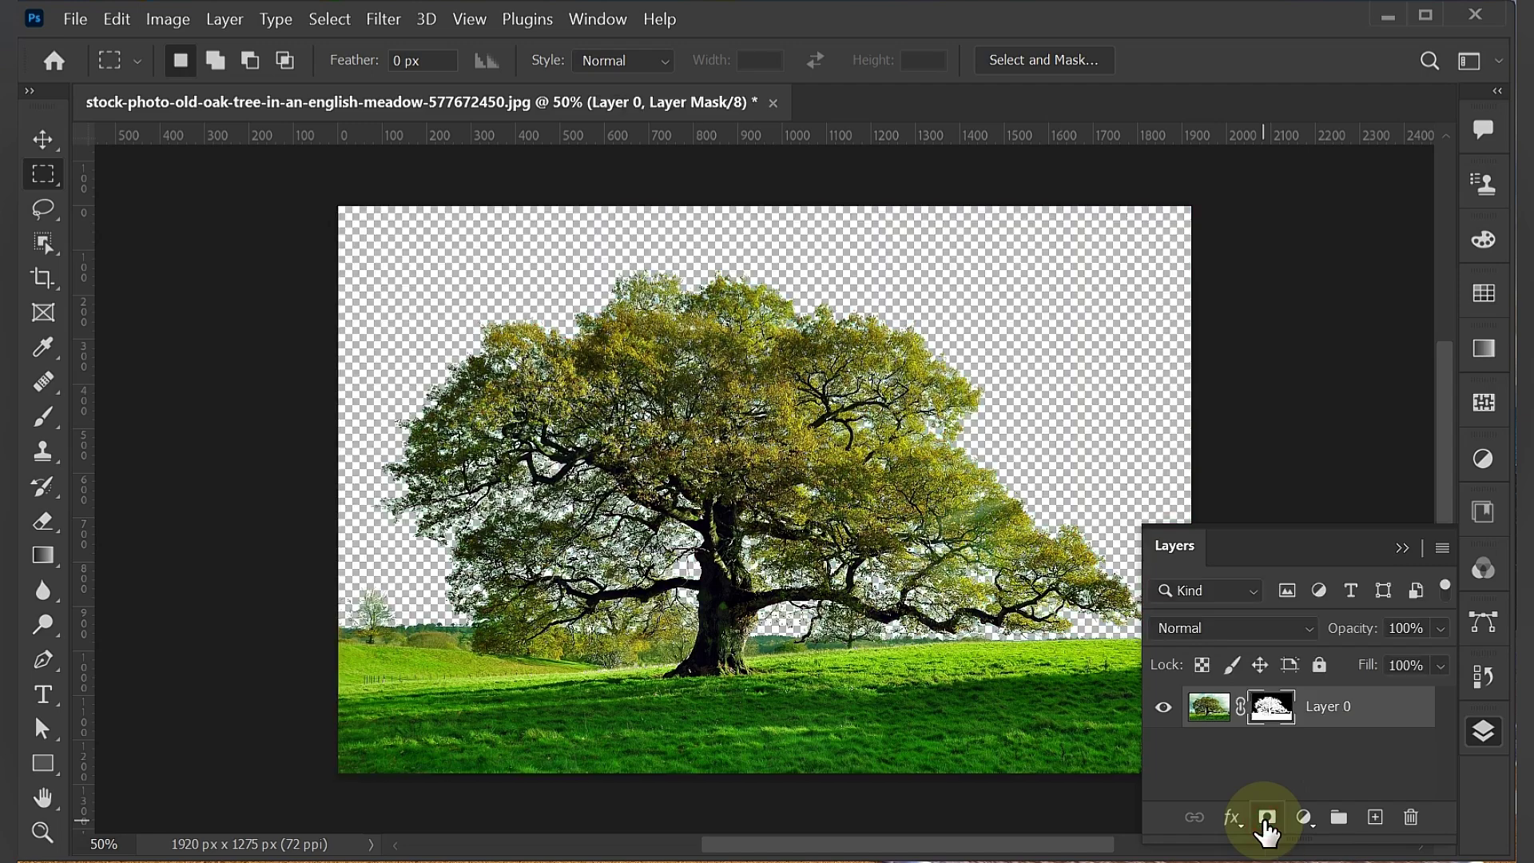
{"action": "left_click", "coordinate": [1403, 550]}
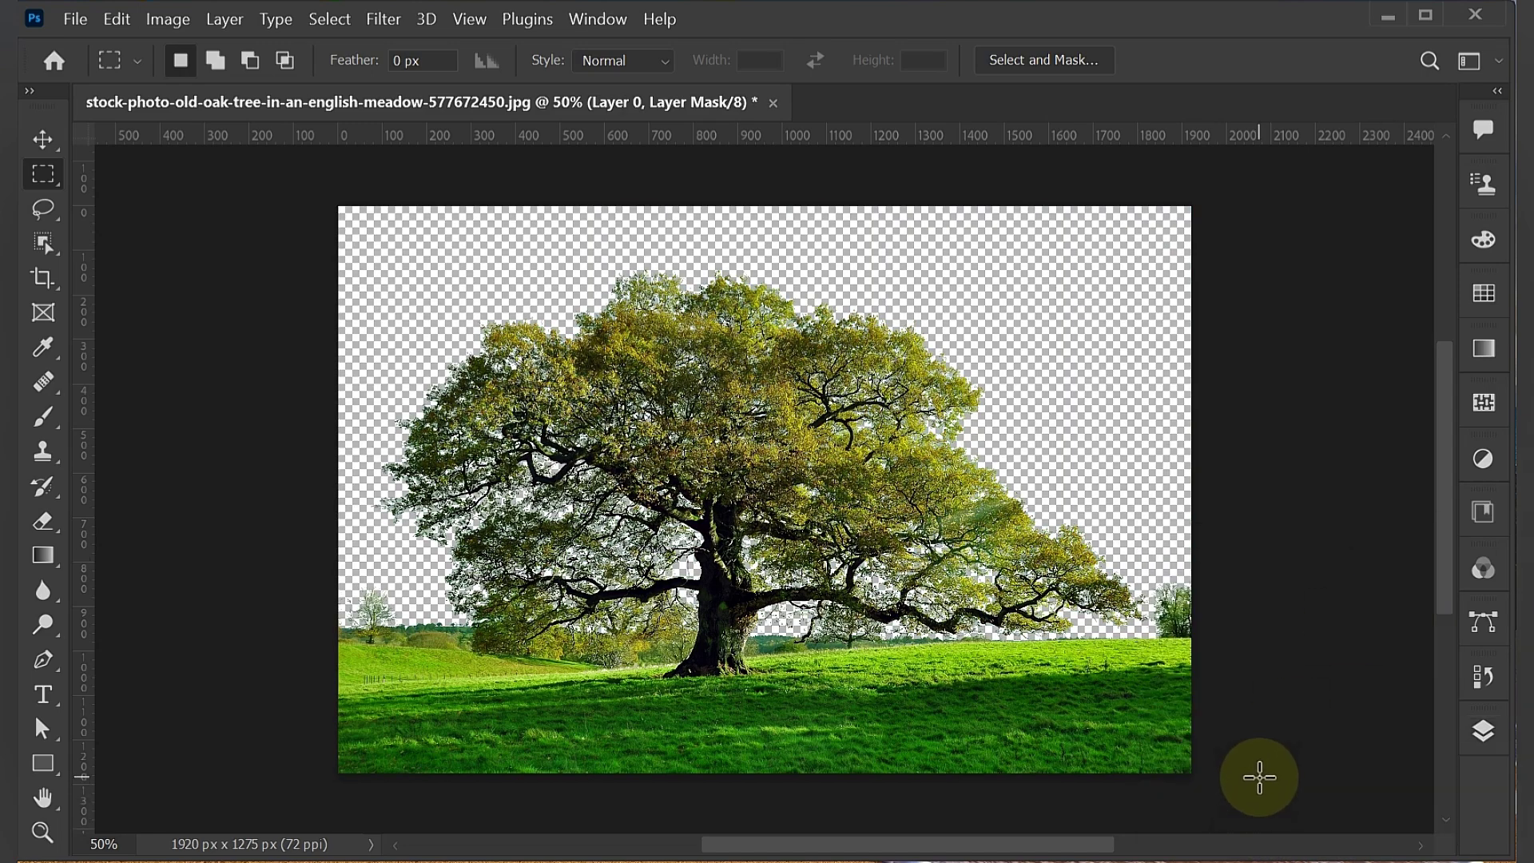
{"action": "left_click", "coordinate": [70, 26]}
{"action": "left_click", "coordinate": [83, 75]}
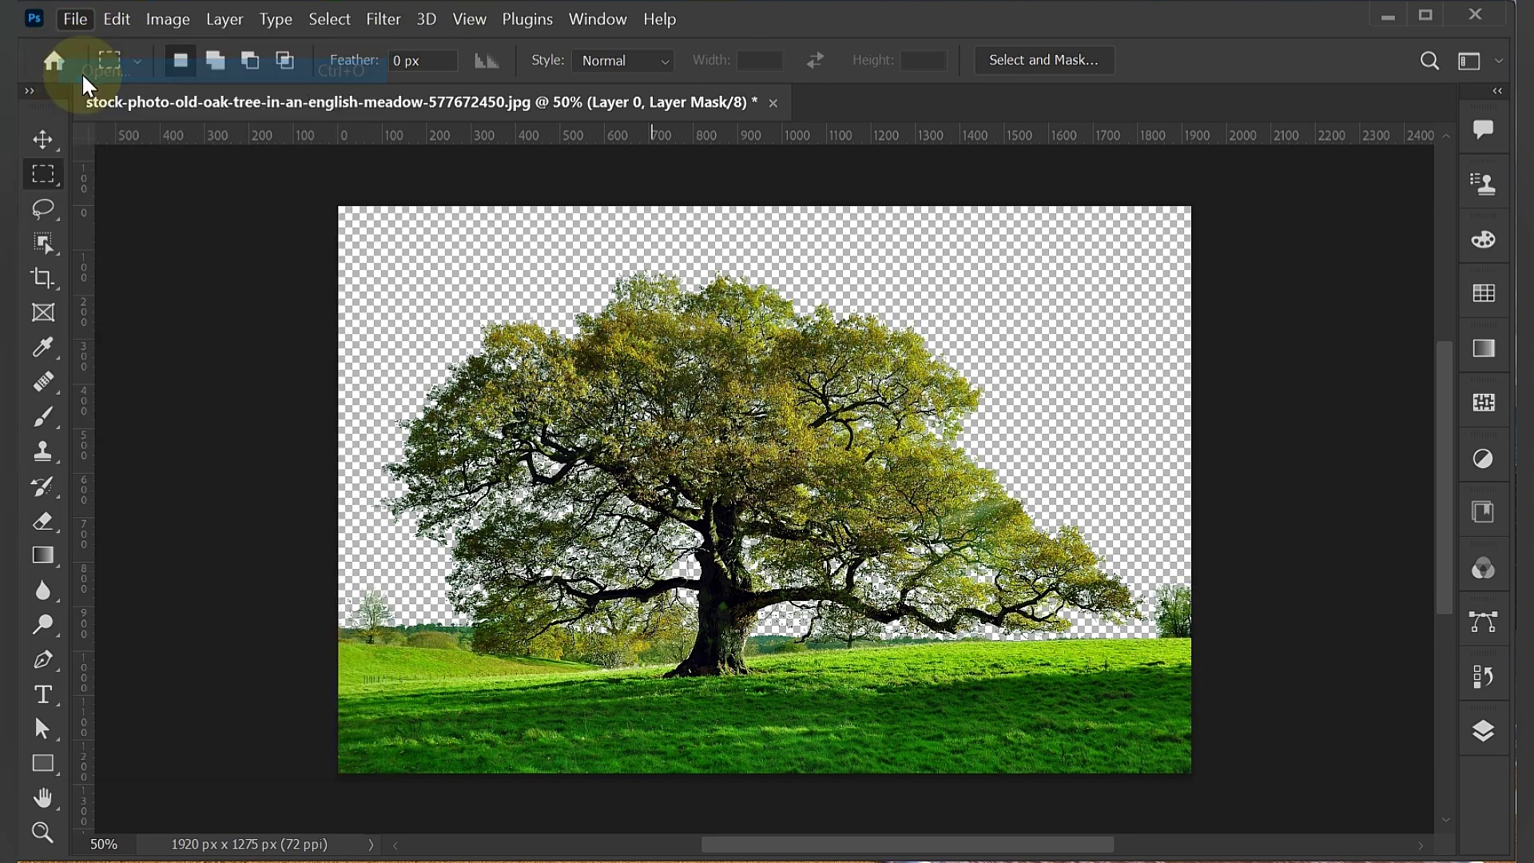
{"action": "scroll", "coordinate": [570, 291], "scroll_direction": "down", "scroll_amount": 5}
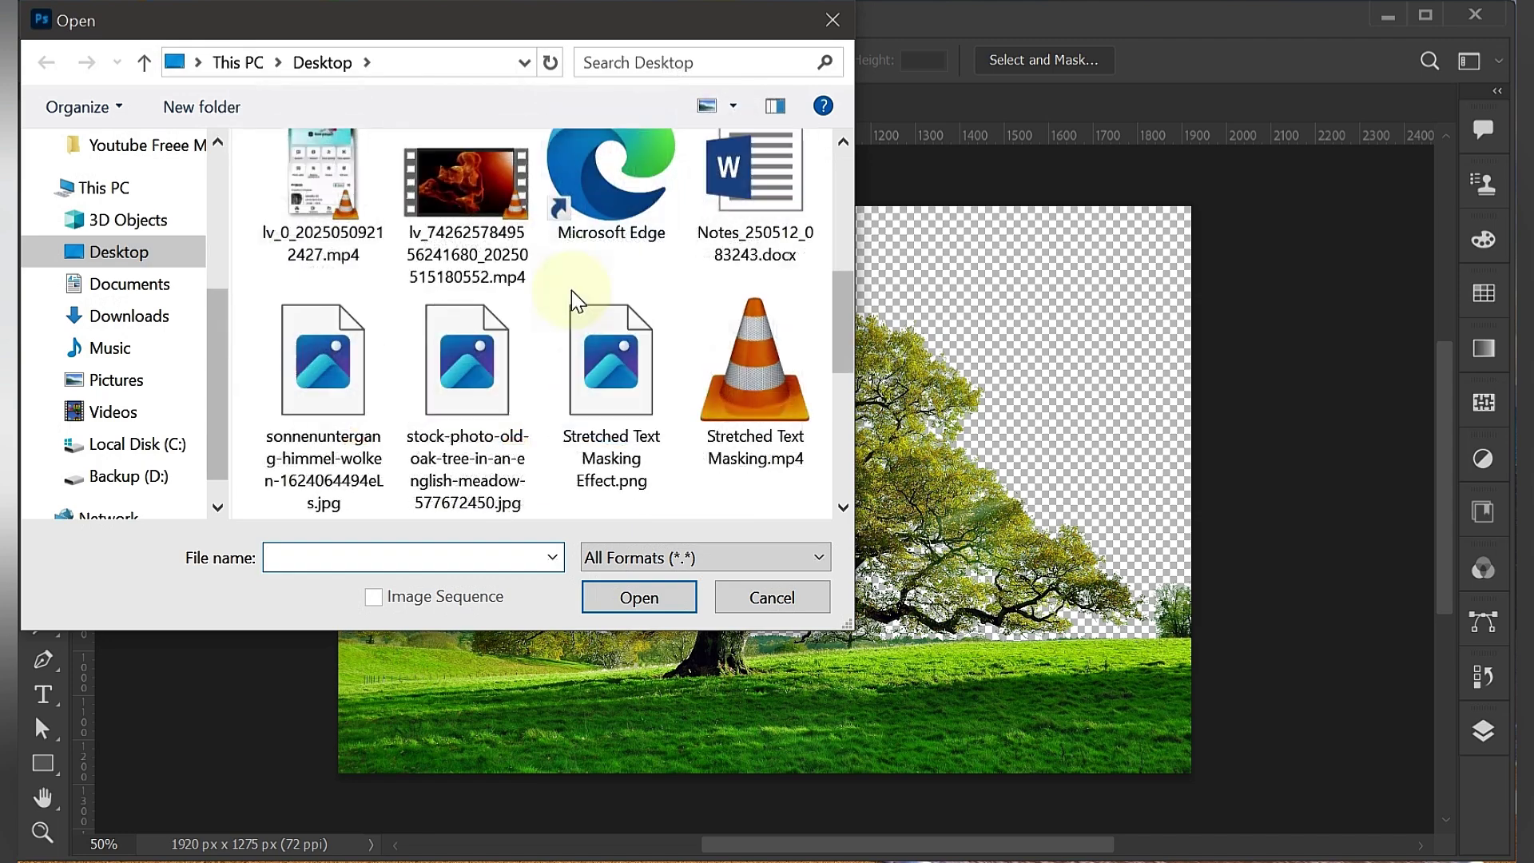
{"action": "double_click", "coordinate": [349, 401]}
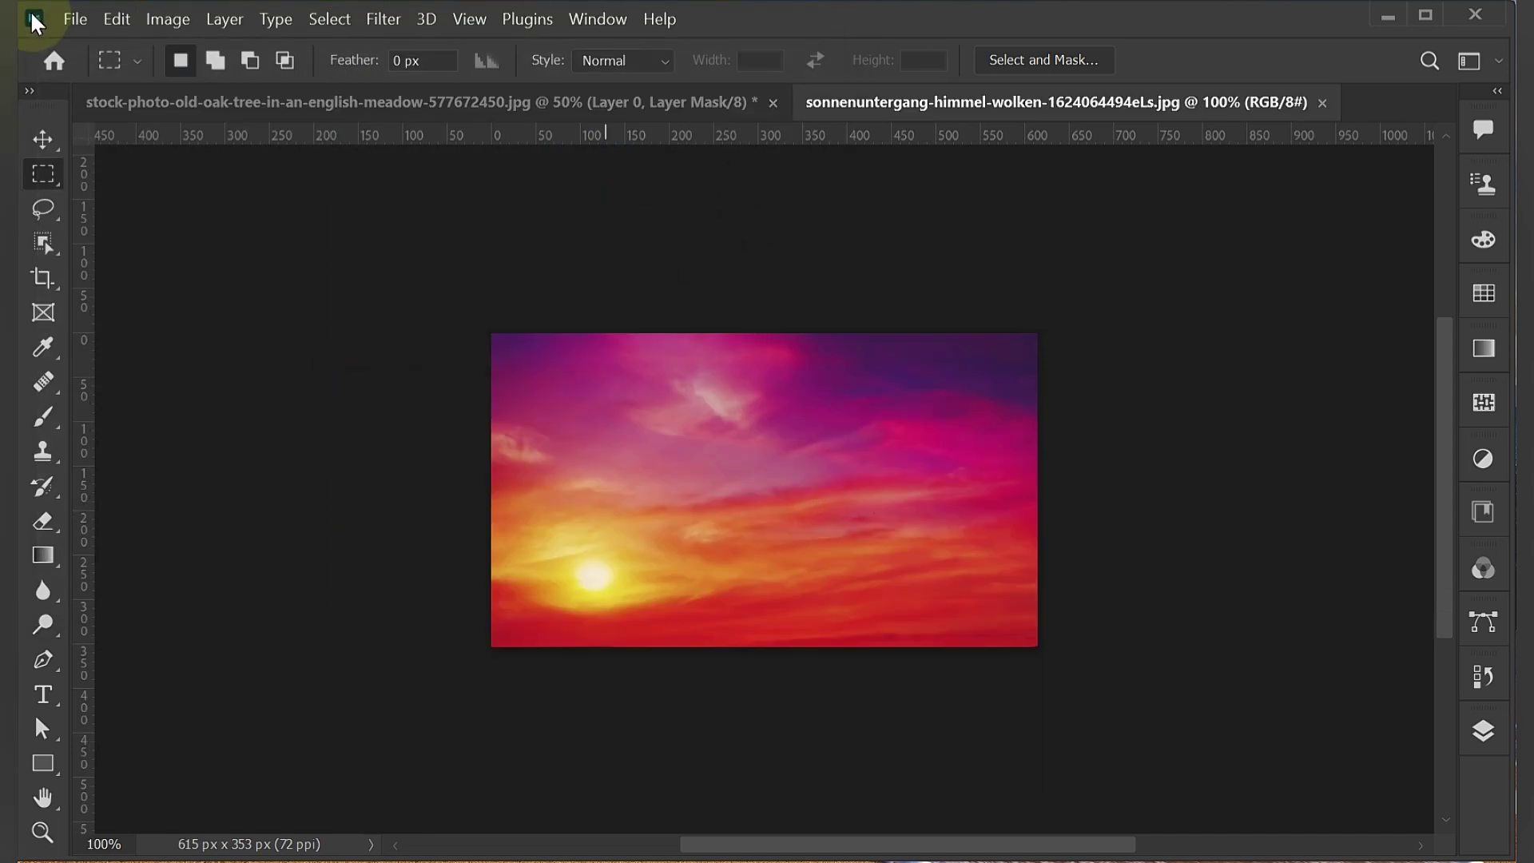
- Copy the sunset image into the oak tree document and enlarge it to cover the whole sky down to the horizon
{"action": "left_click", "coordinate": [42, 145]}
{"action": "left_click_drag", "start_coordinate": [801, 488], "coordinate": [511, 284]}
{"action": "left_click_drag", "start_coordinate": [644, 341], "coordinate": [1222, 646]}
{"action": "left_click_drag", "start_coordinate": [370, 454], "coordinate": [312, 412]}
{"action": "left_click_drag", "start_coordinate": [1217, 415], "coordinate": [1202, 415]}
{"action": "left_click", "coordinate": [1319, 64]}
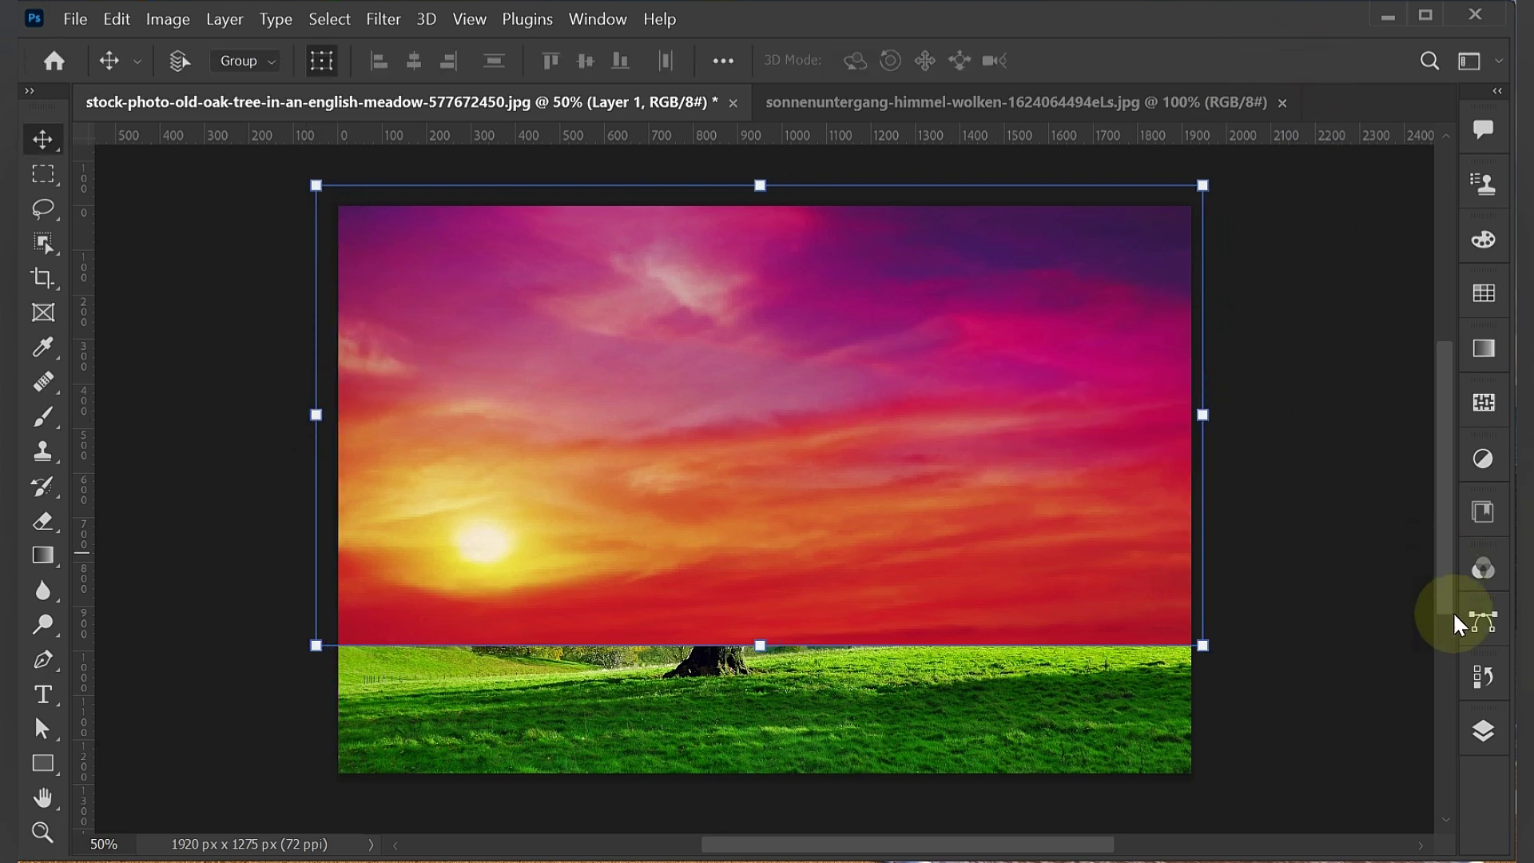
- Place the sunset layer below the masked tree layer and stretch its lower edge down to about 102.7% height
{"action": "left_click", "coordinate": [1484, 732]}
{"action": "left_click_drag", "start_coordinate": [1275, 707], "coordinate": [1289, 779]}
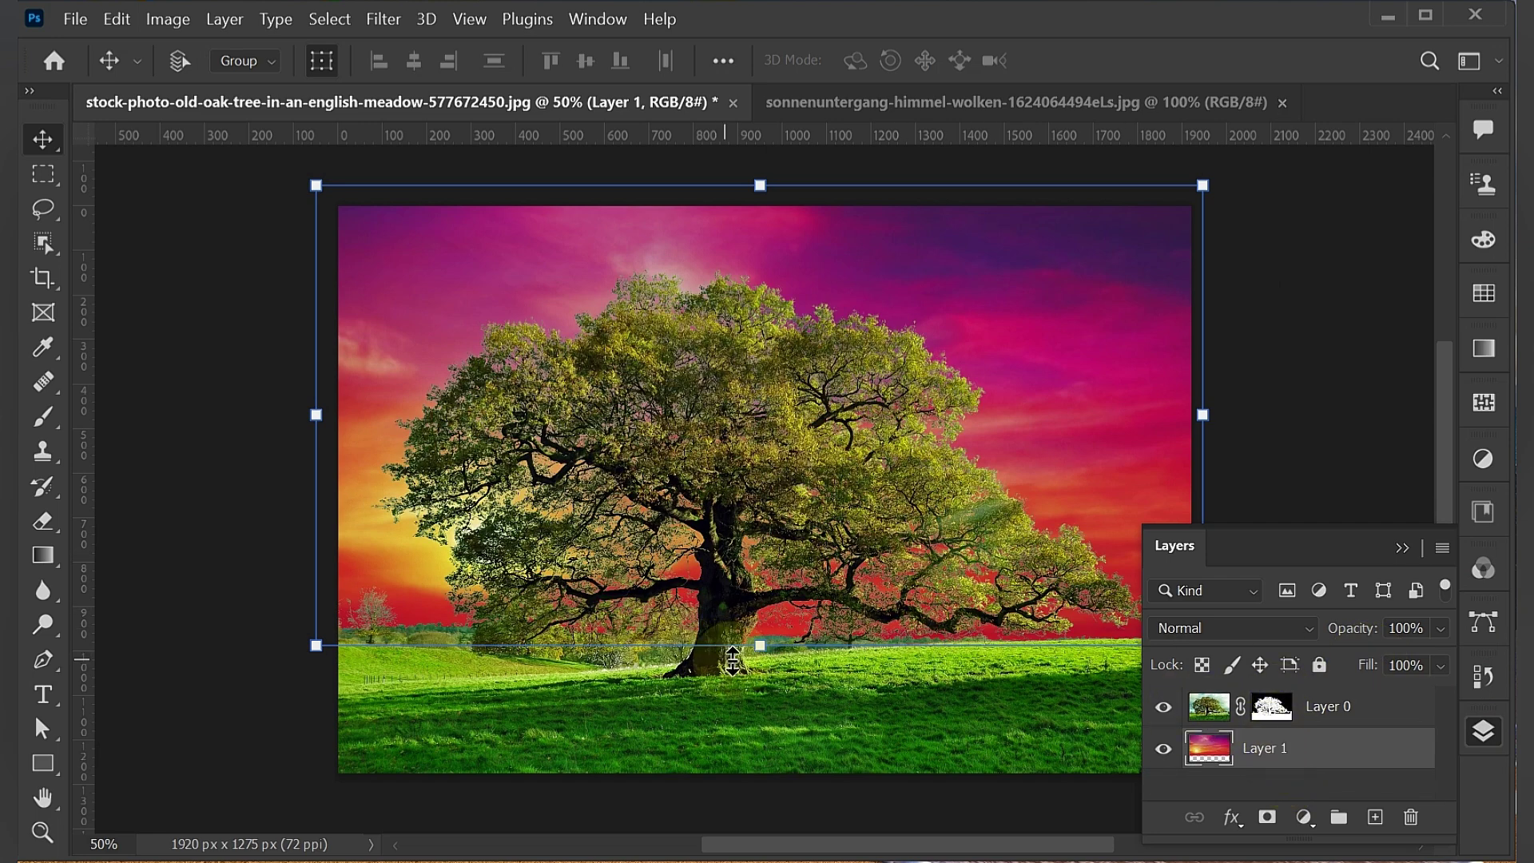
{"action": "left_click_drag", "start_coordinate": [760, 646], "coordinate": [760, 658]}
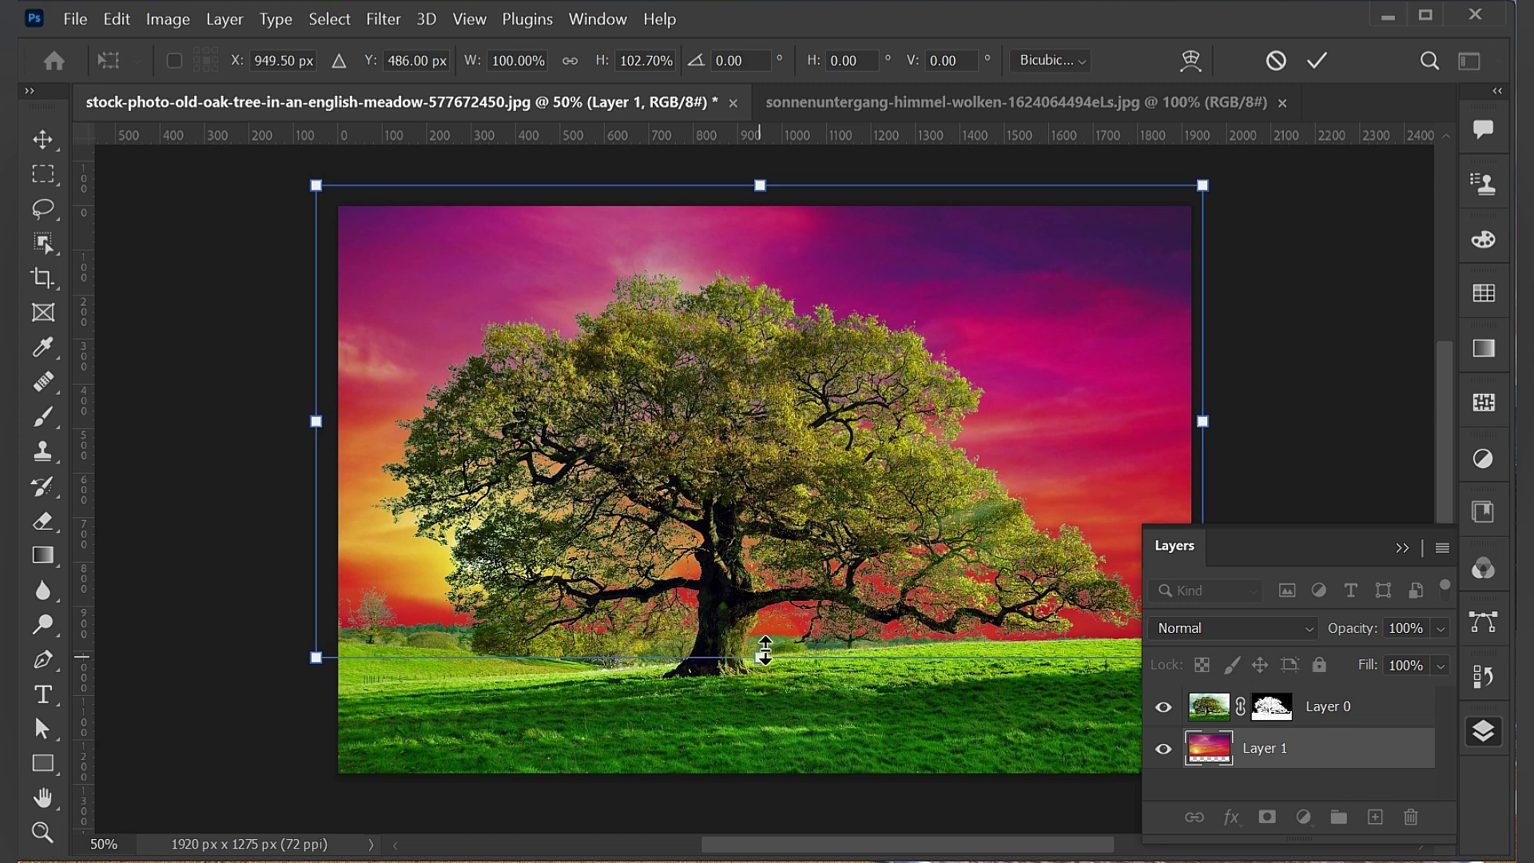
{"action": "left_click", "coordinate": [1404, 553]}
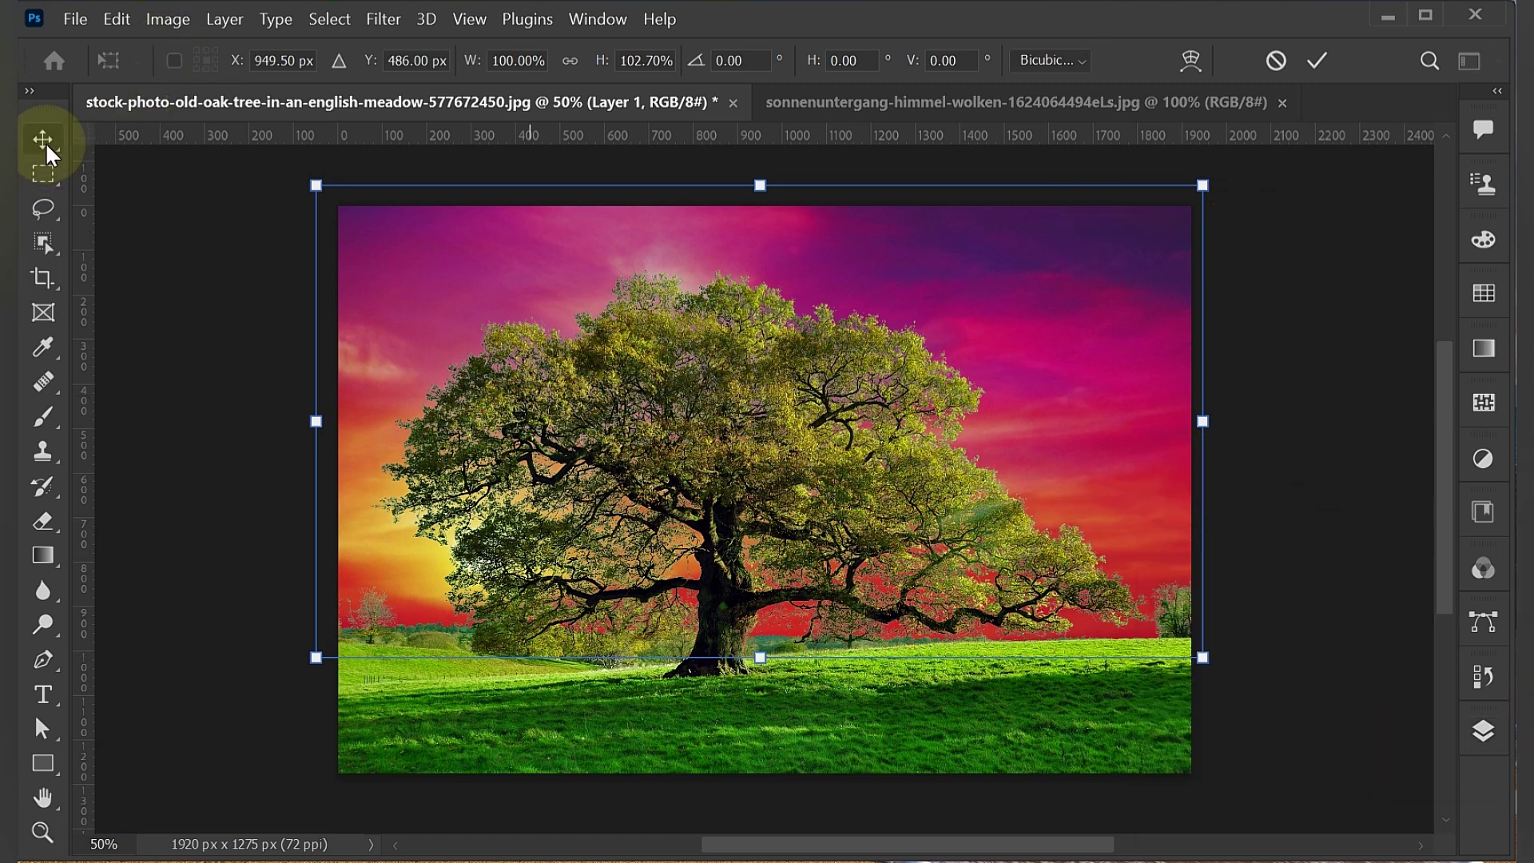
{"action": "left_click", "coordinate": [43, 172]}
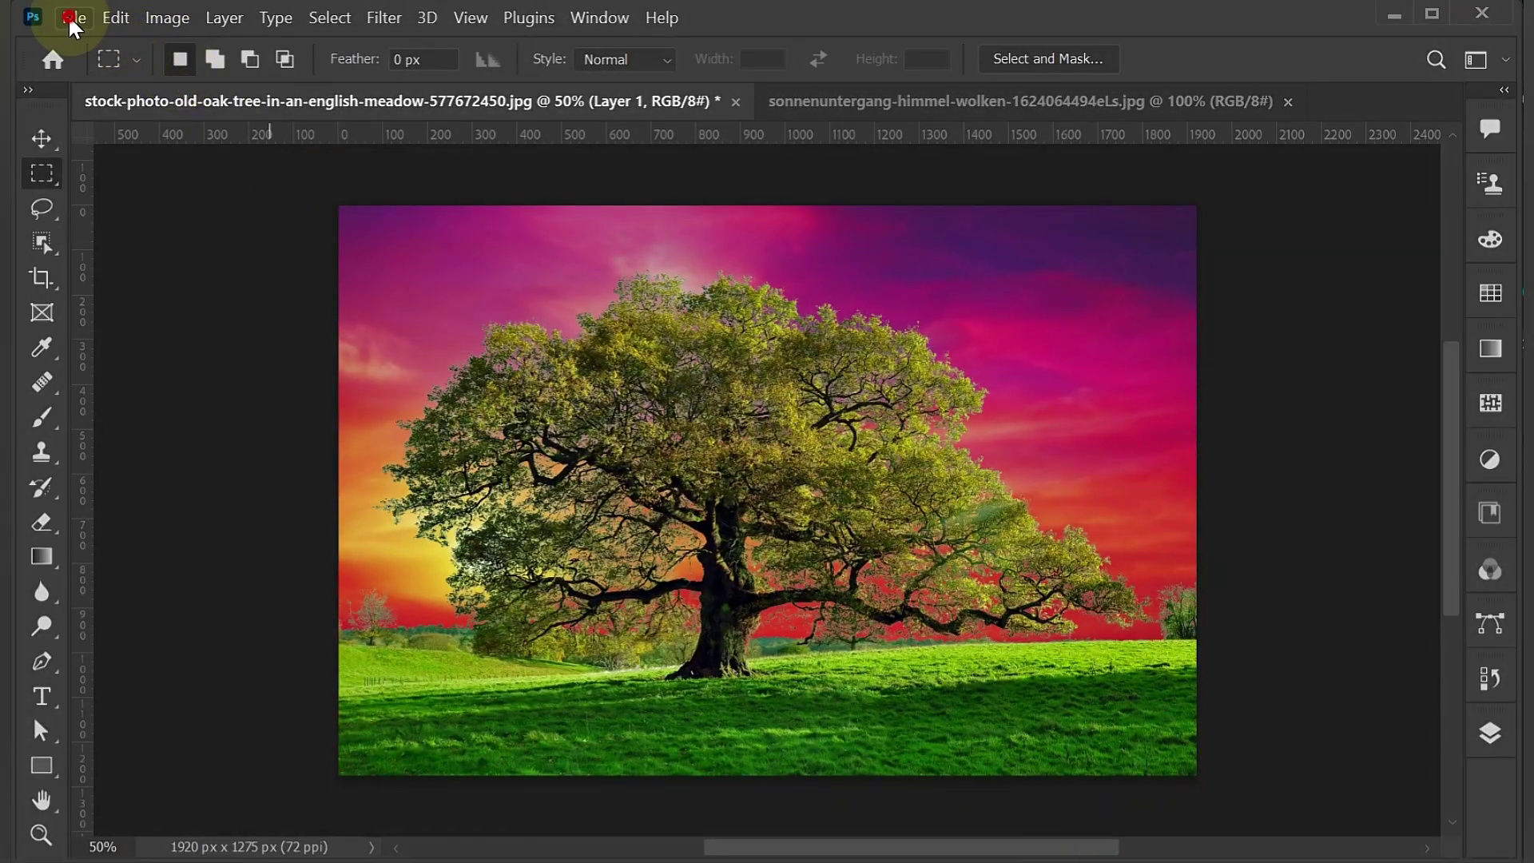
- Configure an export of the sunset composite as JPG with quality 7
{"action": "left_click", "coordinate": [70, 20]}
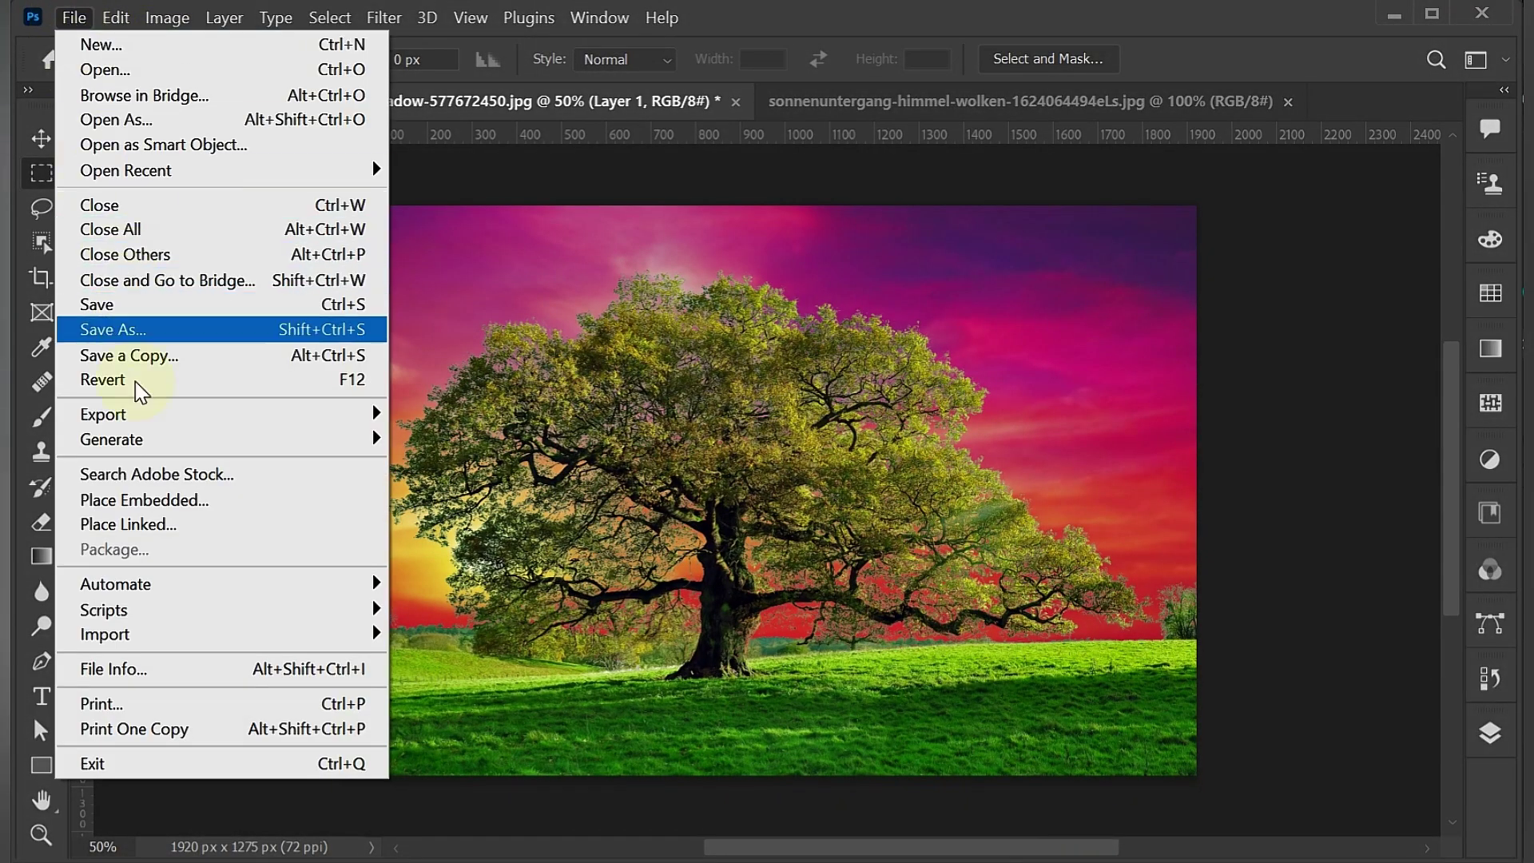
{"action": "mouse_move", "coordinate": [144, 415]}
{"action": "left_click", "coordinate": [471, 439]}
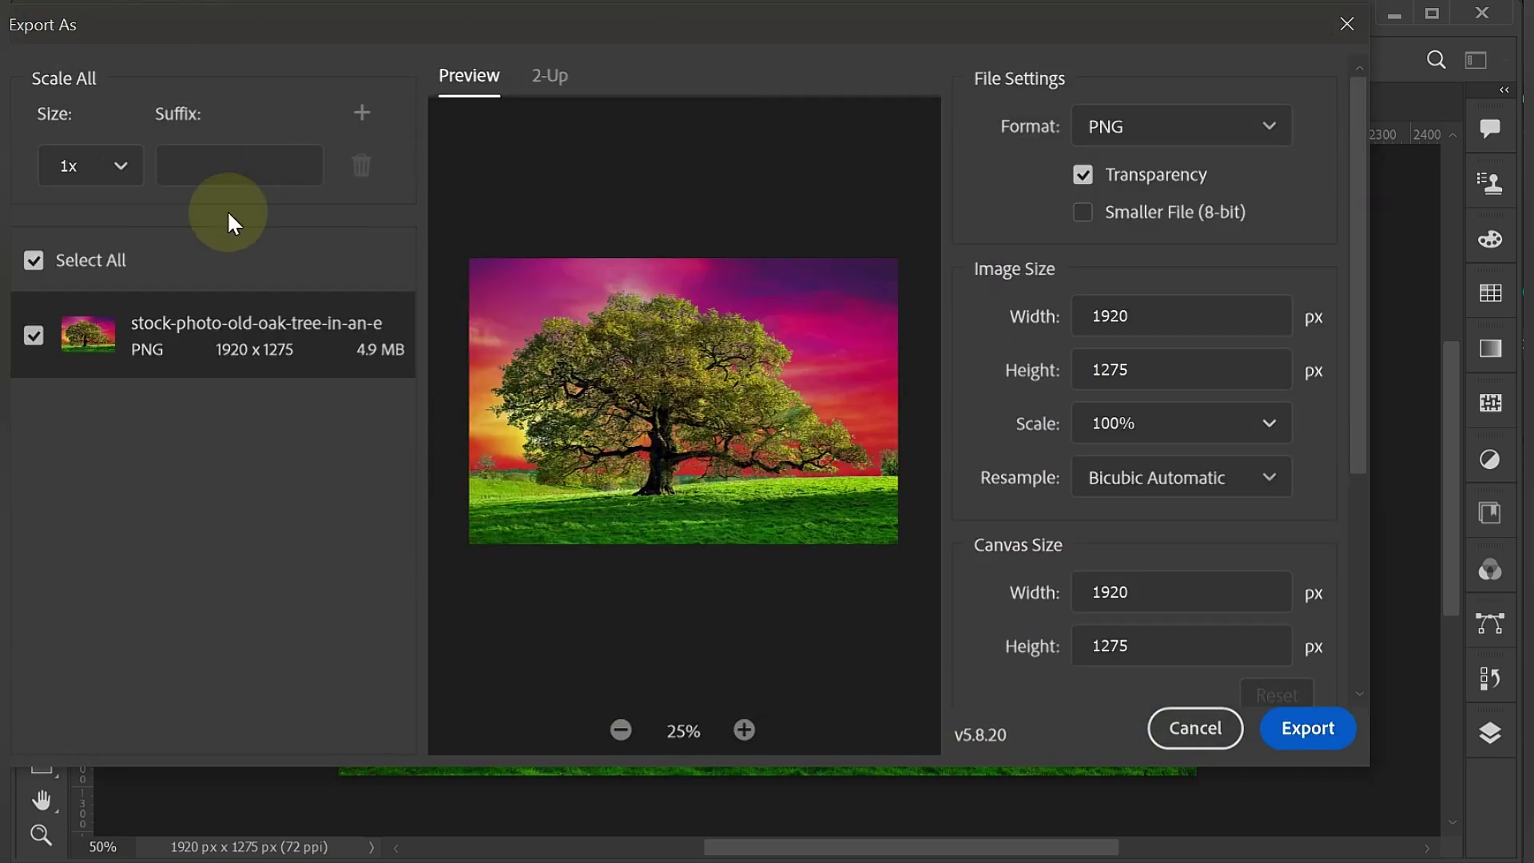
{"action": "left_click", "coordinate": [1157, 138]}
{"action": "left_click", "coordinate": [1133, 230]}
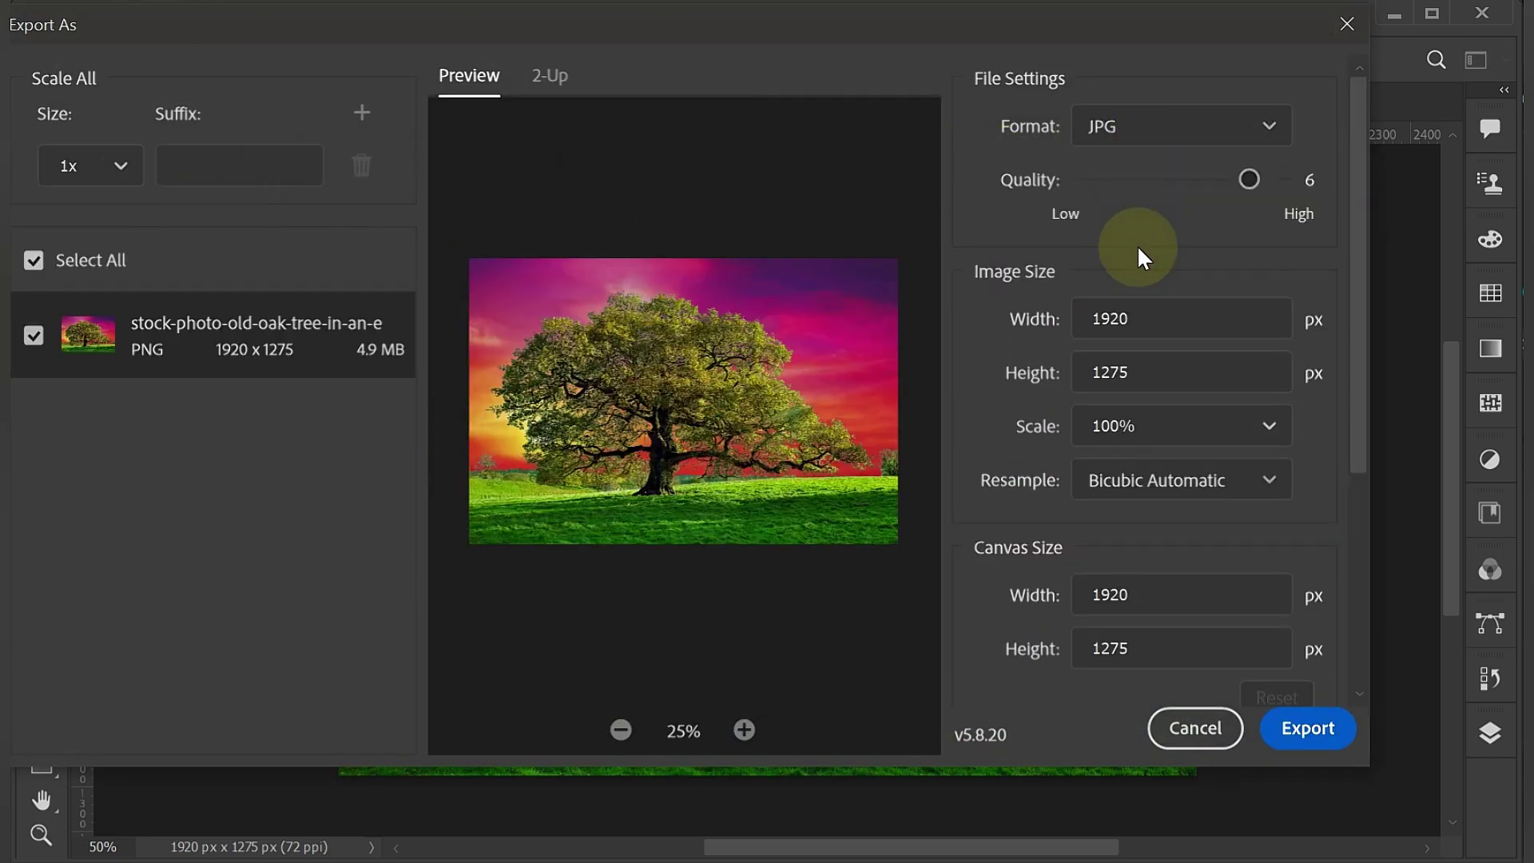
{"action": "left_click_drag", "start_coordinate": [1253, 178], "coordinate": [1332, 182]}
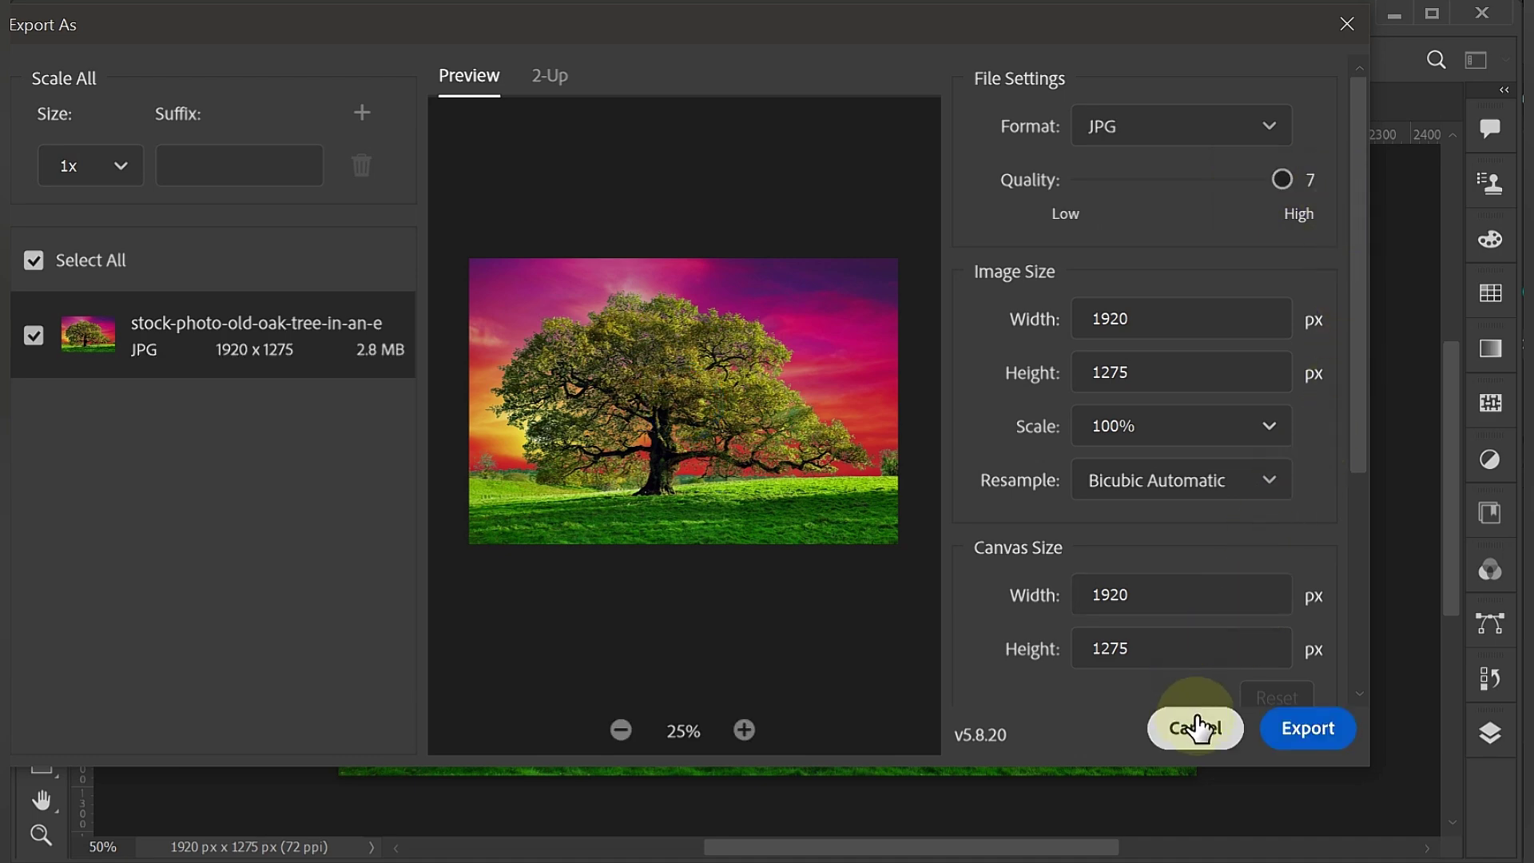
- Export the image to the Desktop under the file name final as a JPG
{"action": "left_click", "coordinate": [1314, 727]}
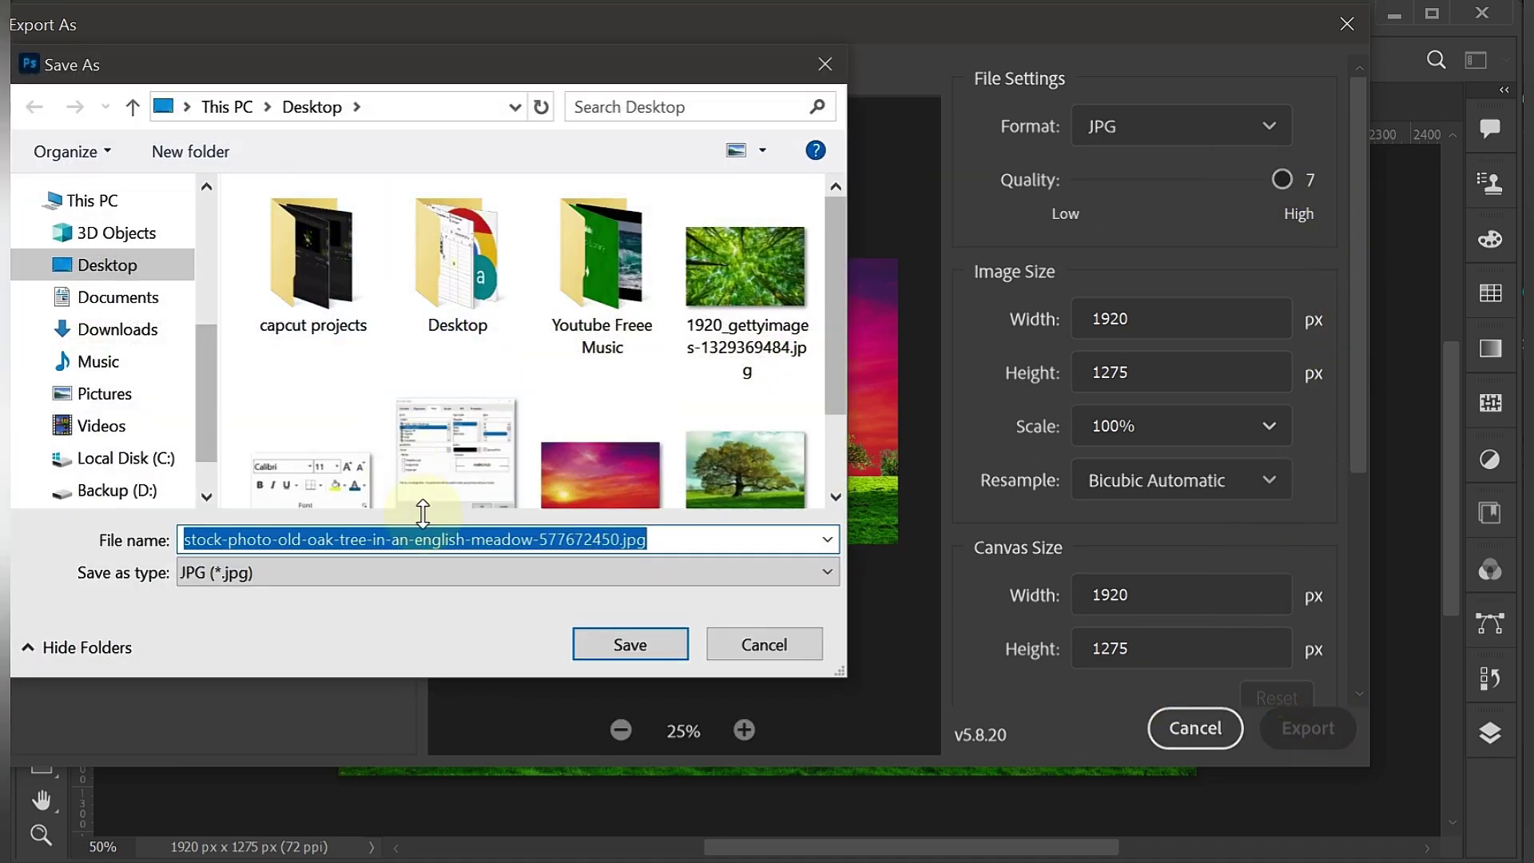
{"action": "type", "text": "final"}
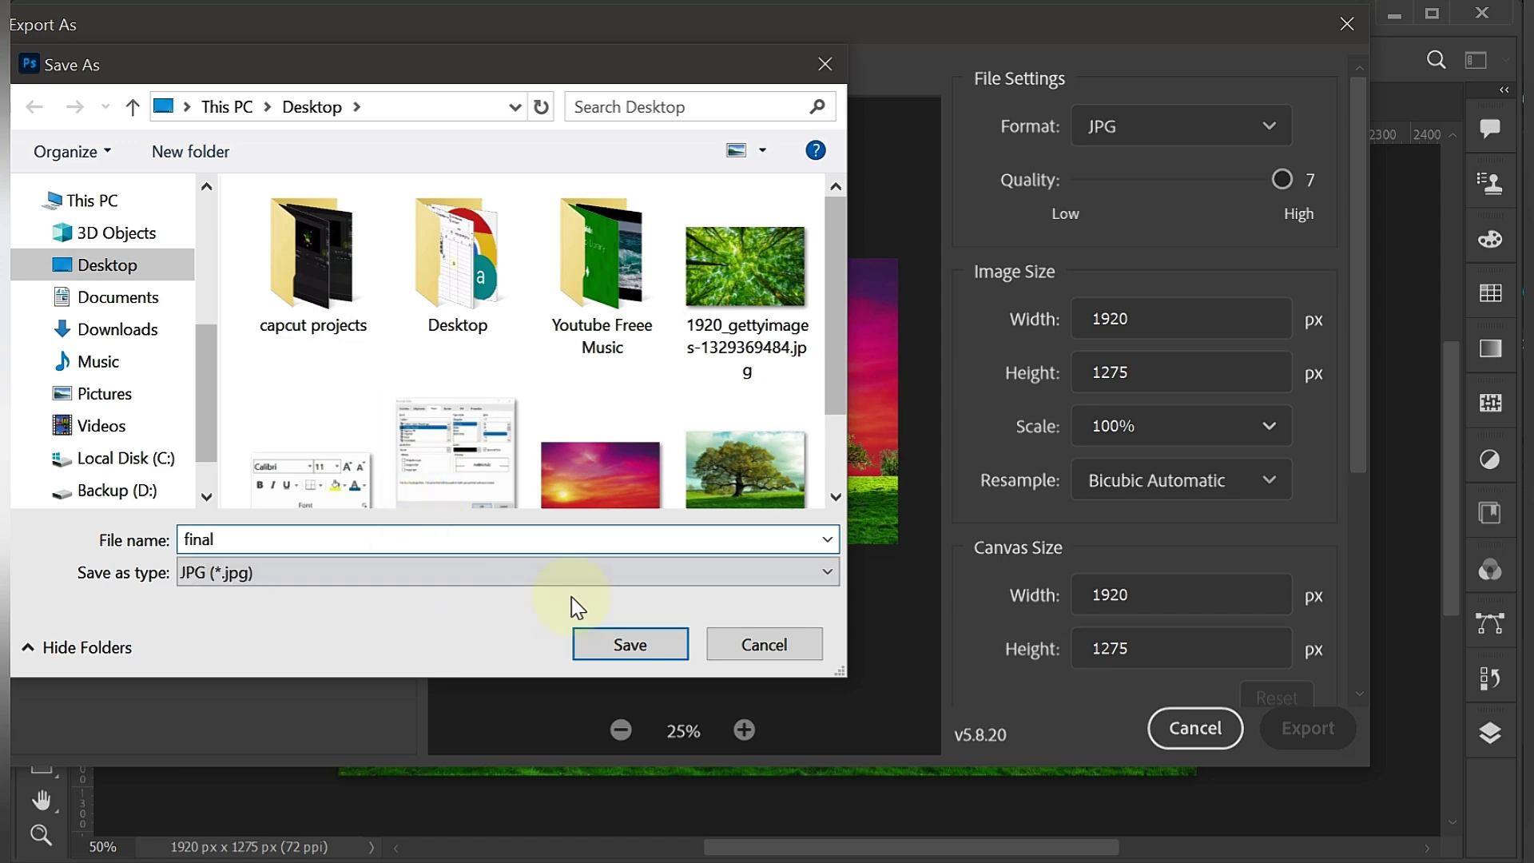
{"action": "left_click", "coordinate": [583, 577]}
{"action": "left_click", "coordinate": [510, 615]}
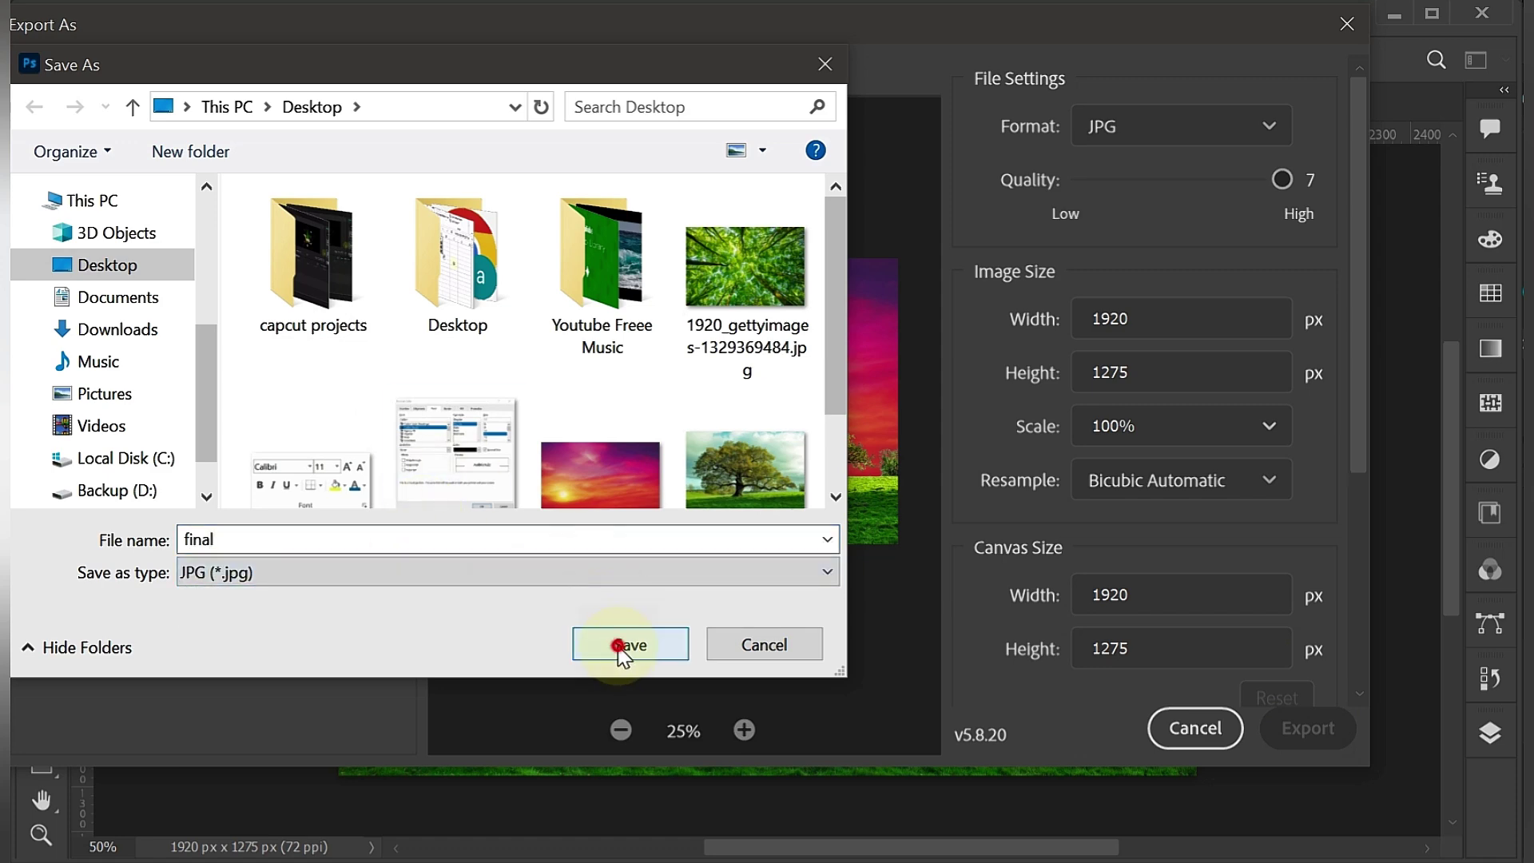
{"action": "left_click", "coordinate": [621, 645]}
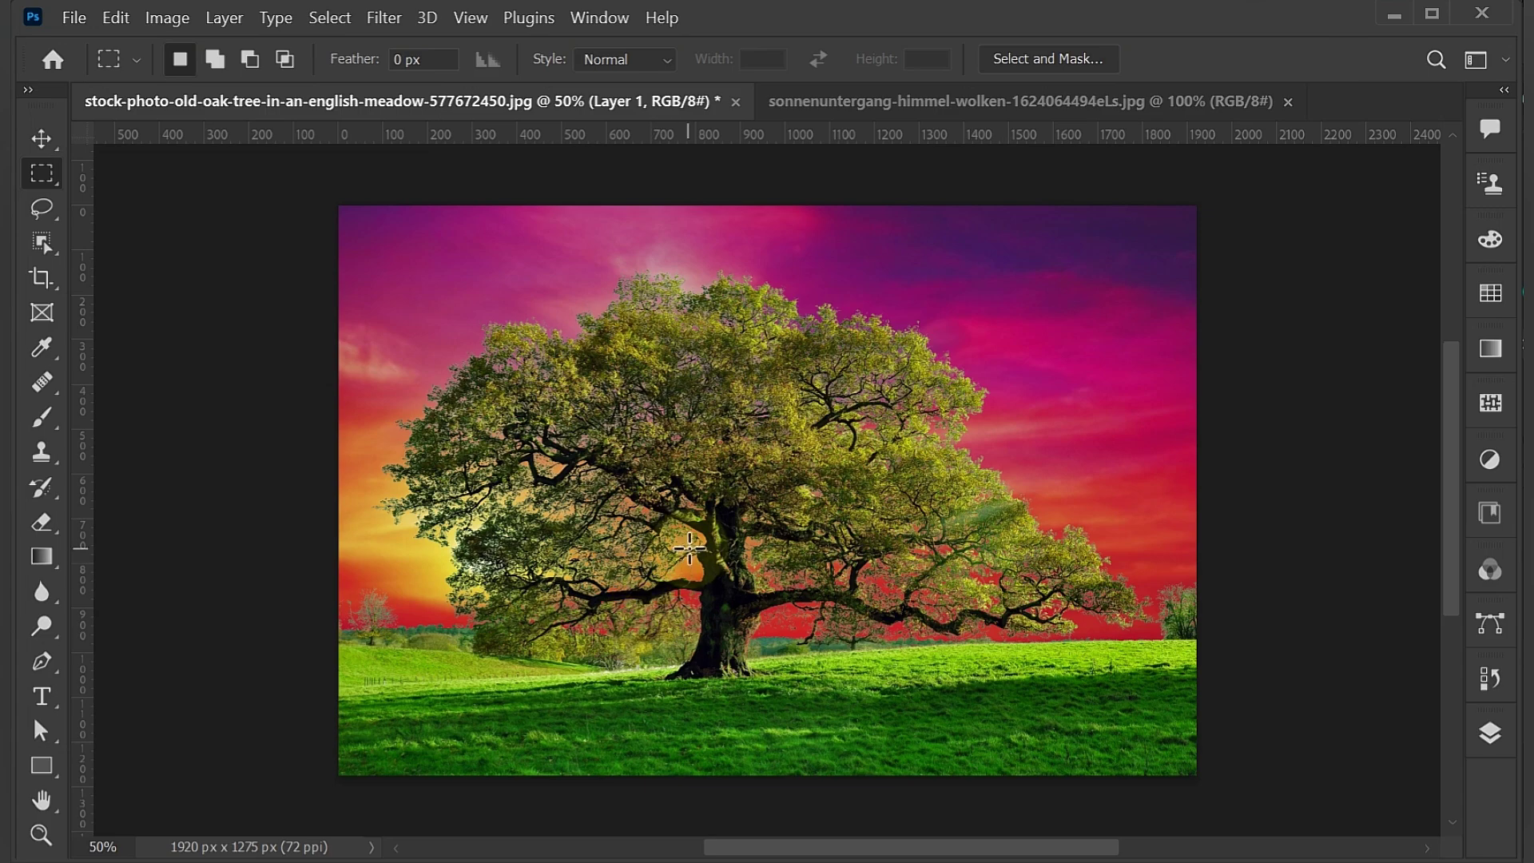